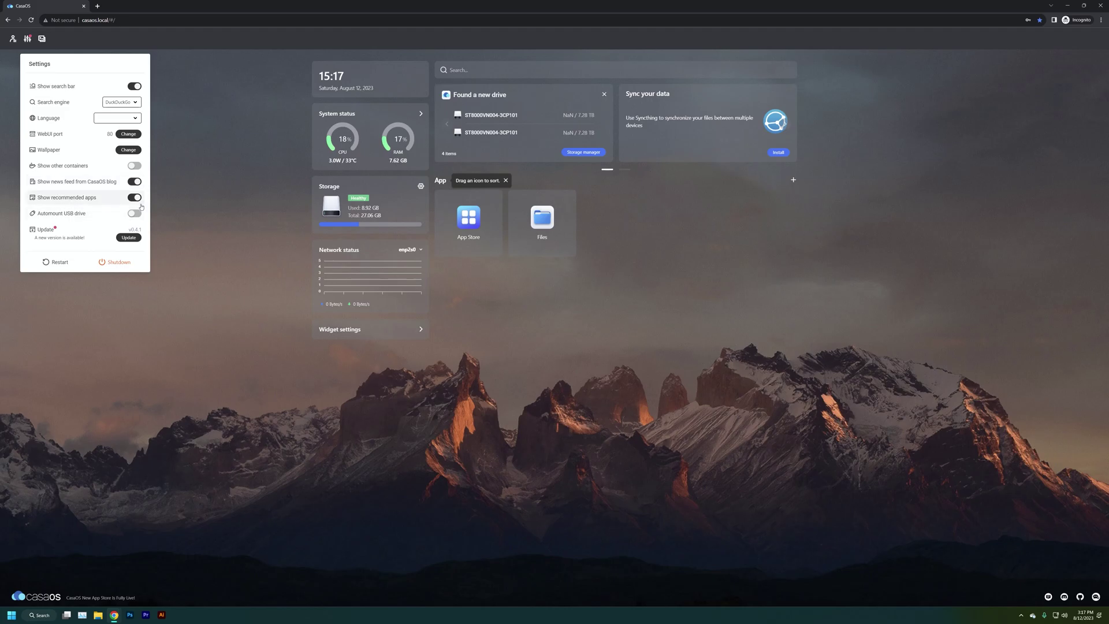
Step: Search the web from the dashboard for "whats the yankee score", close the results and clear the search text
left_click(485, 69)
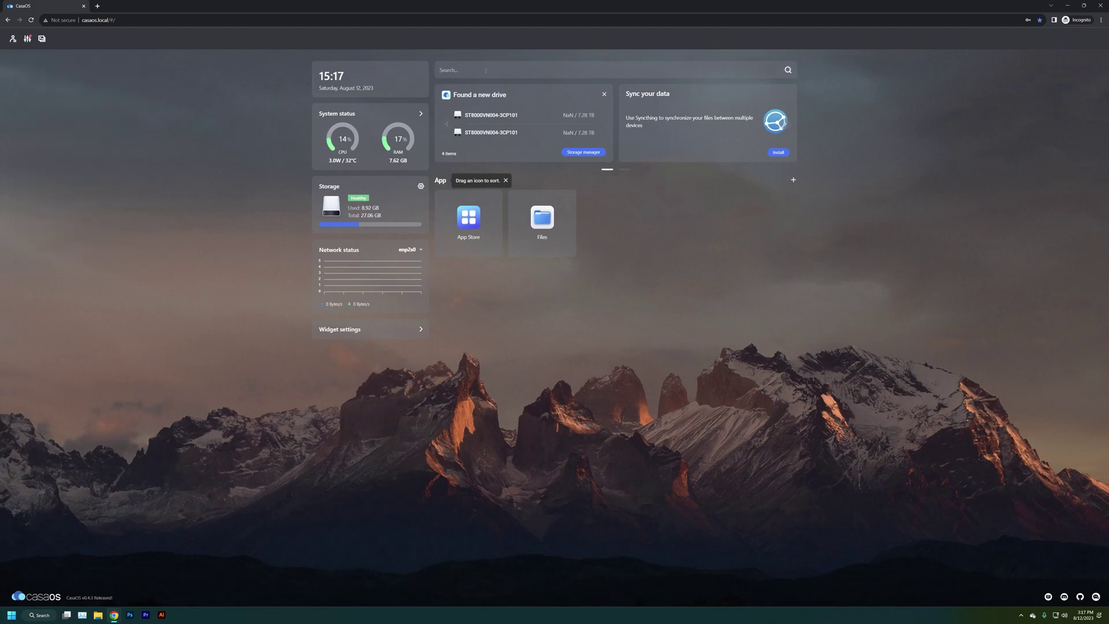
type("whats the yankee score")
key("Return")
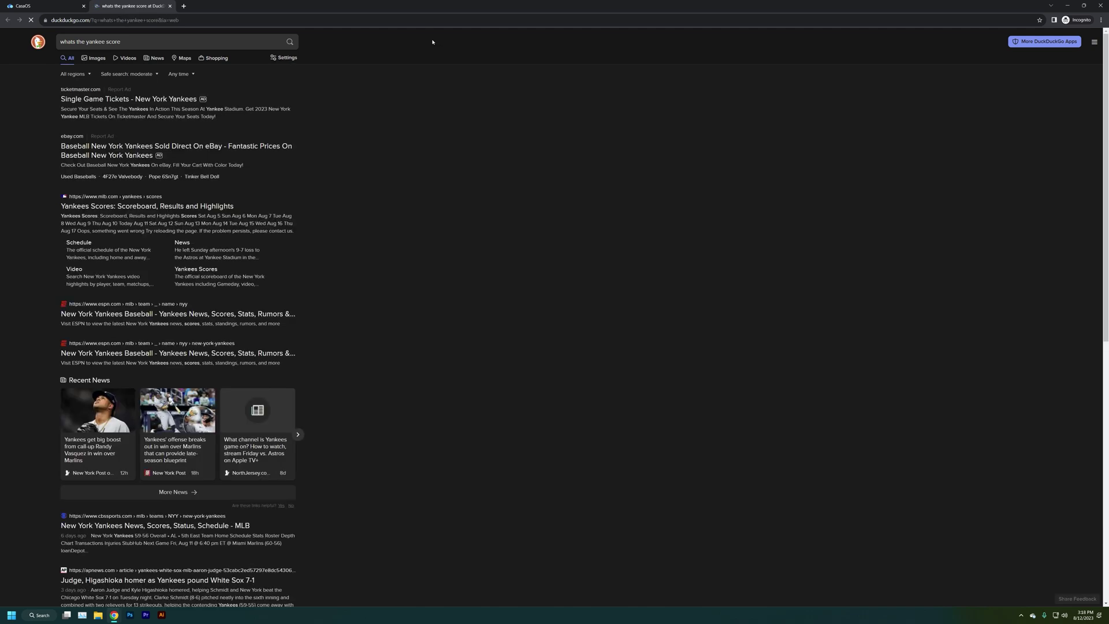
left_click(171, 7)
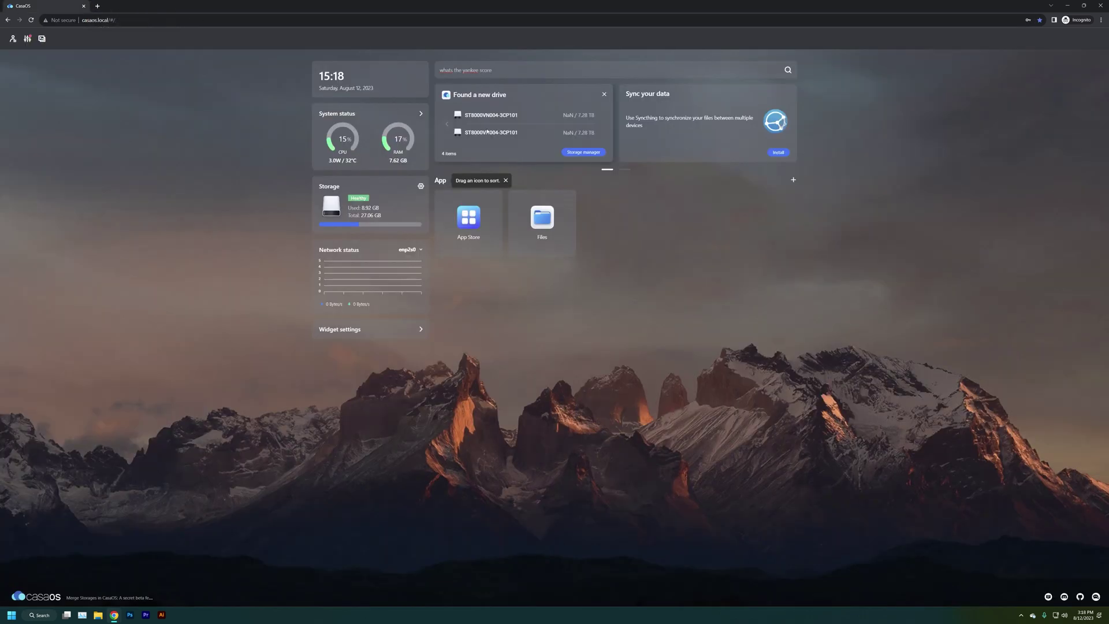
key("ctrl+a")
key("BackSpace")
Step: Review the Plex and Duplicati detail pages in the App Store, then close the store
left_click(456, 226)
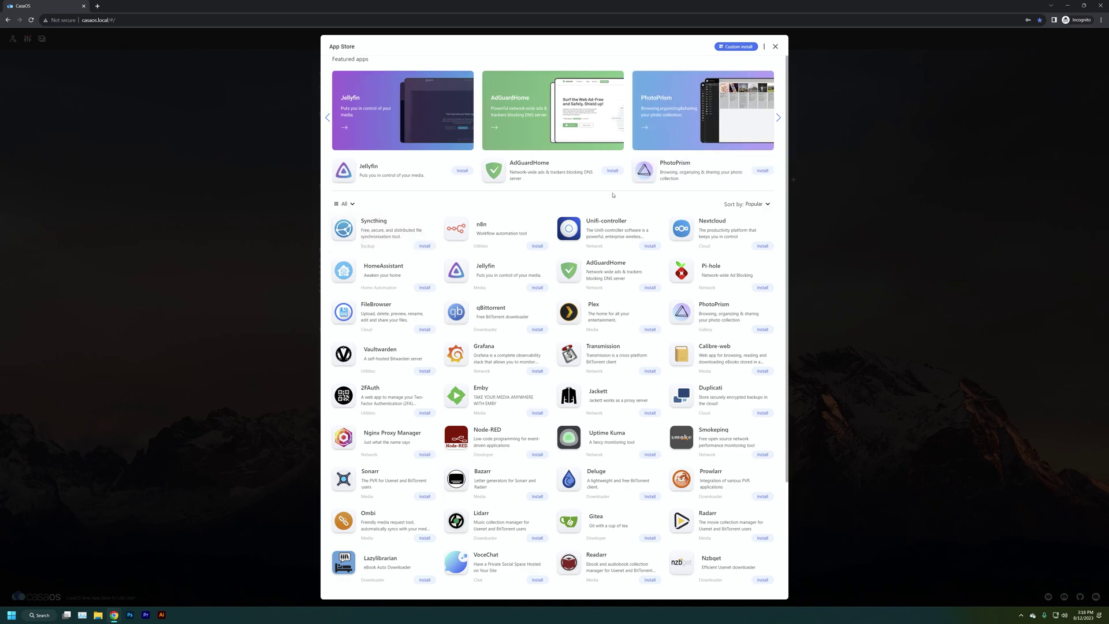
left_click(592, 310)
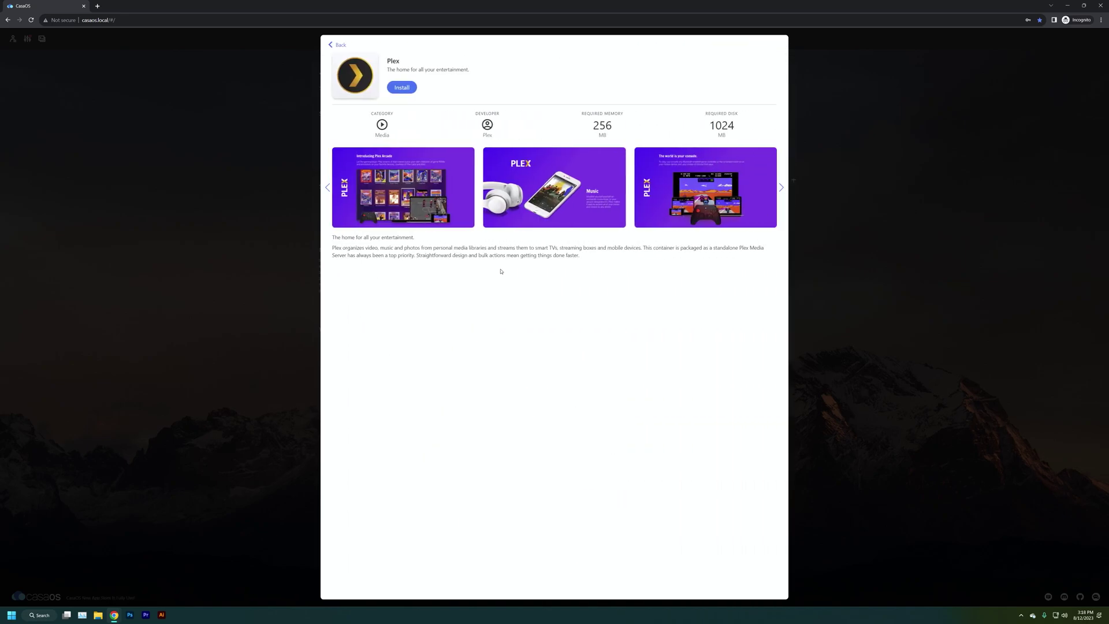
left_click(340, 46)
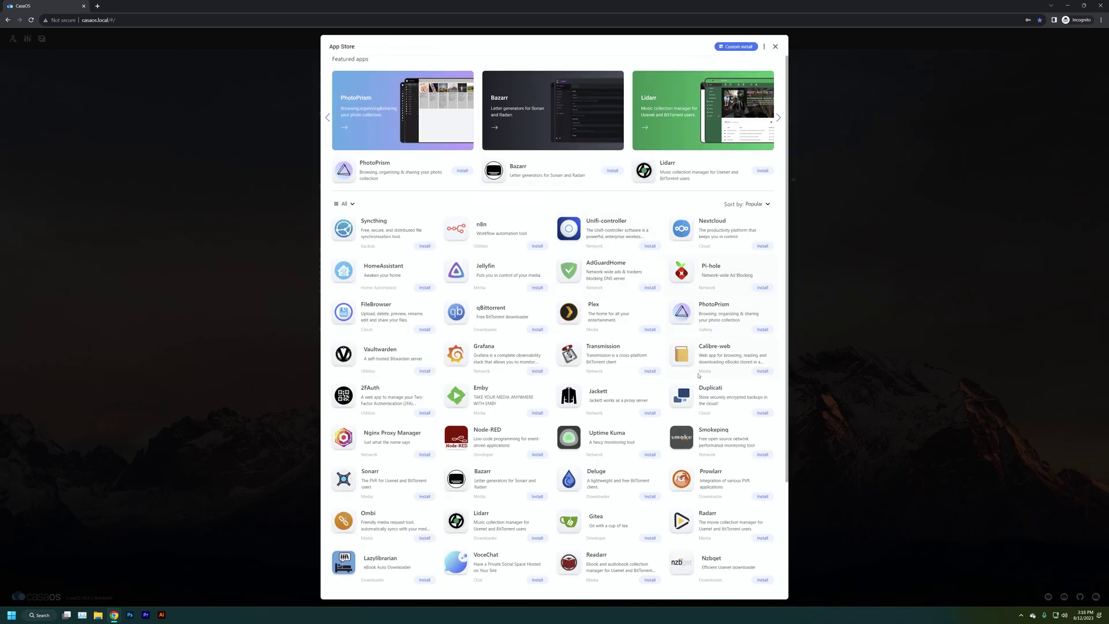
left_click(714, 401)
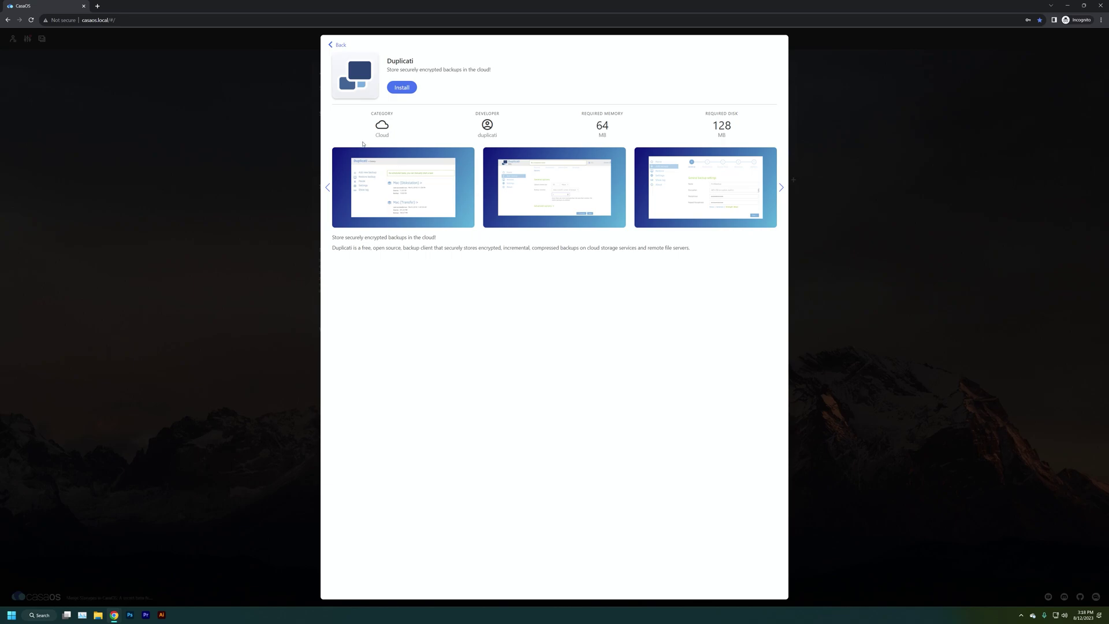
left_click(338, 44)
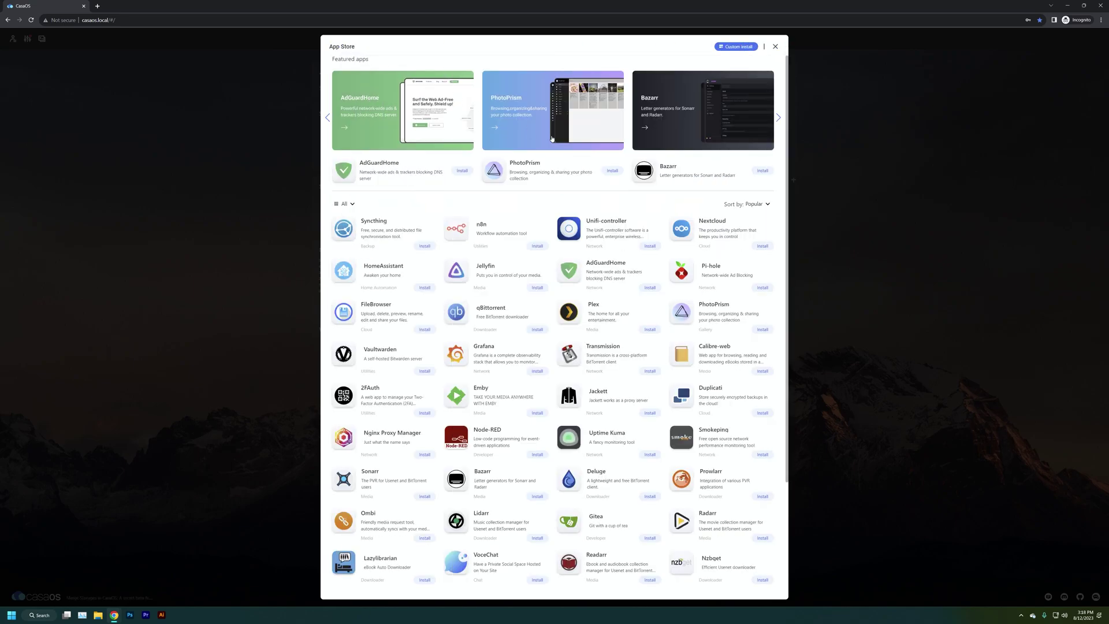
left_click(775, 46)
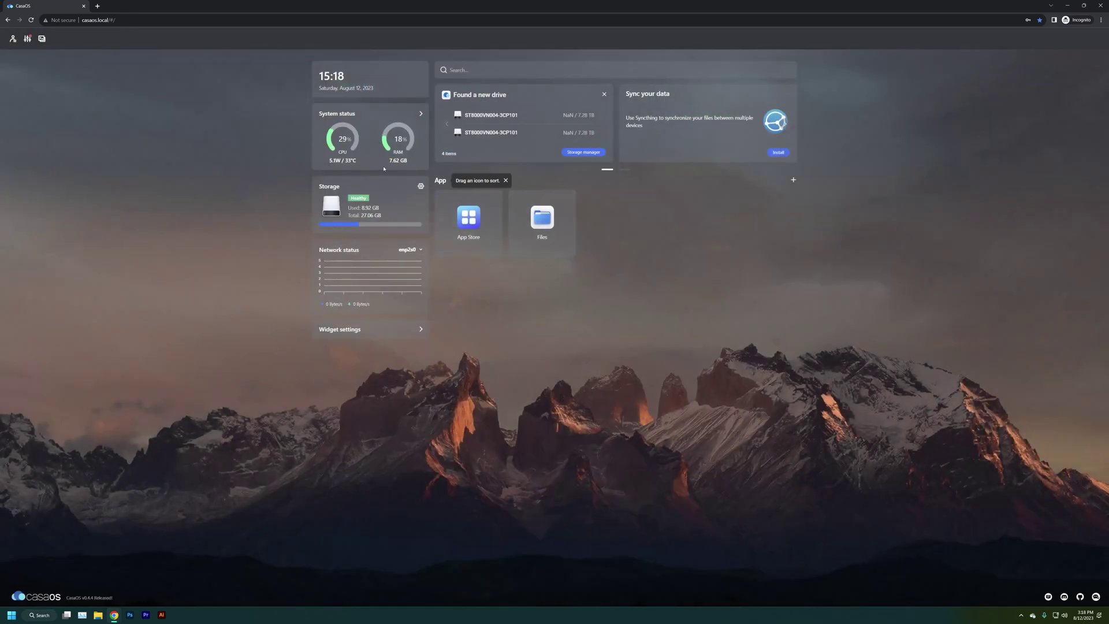
Step: Expand the CPU details in the system status widget and review the drives listed in the storage manager
left_click(420, 114)
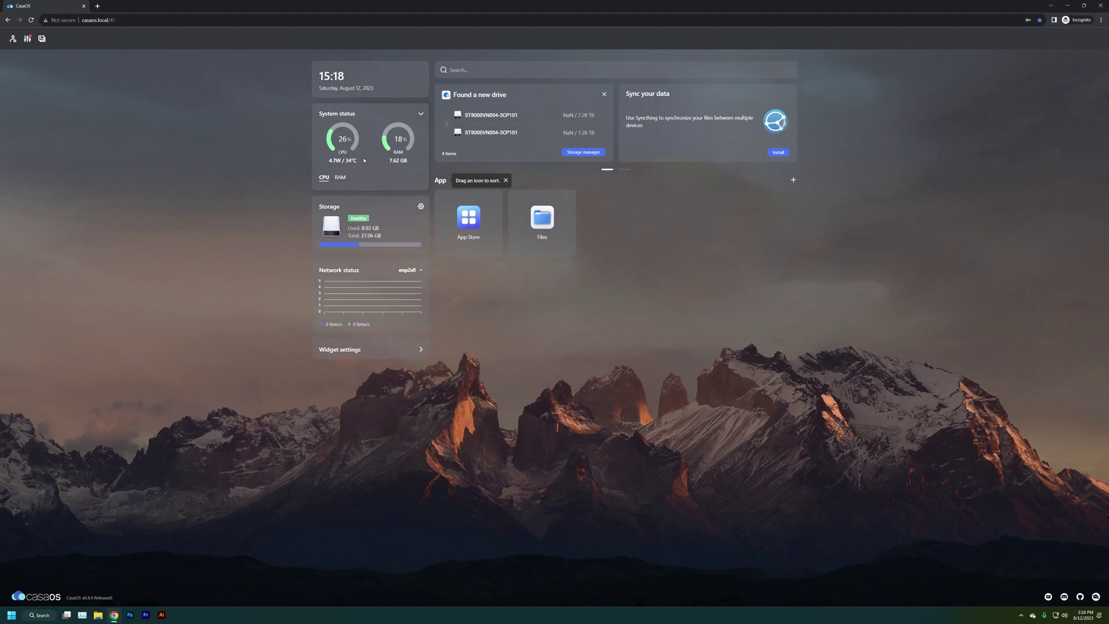
left_click(325, 178)
left_click(581, 154)
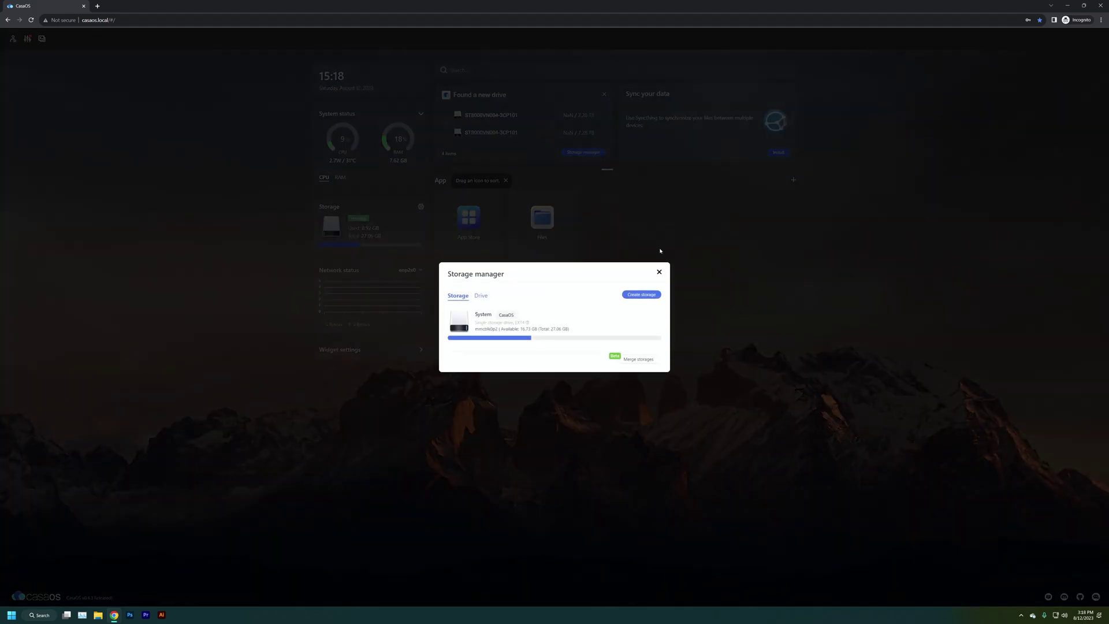
left_click(481, 295)
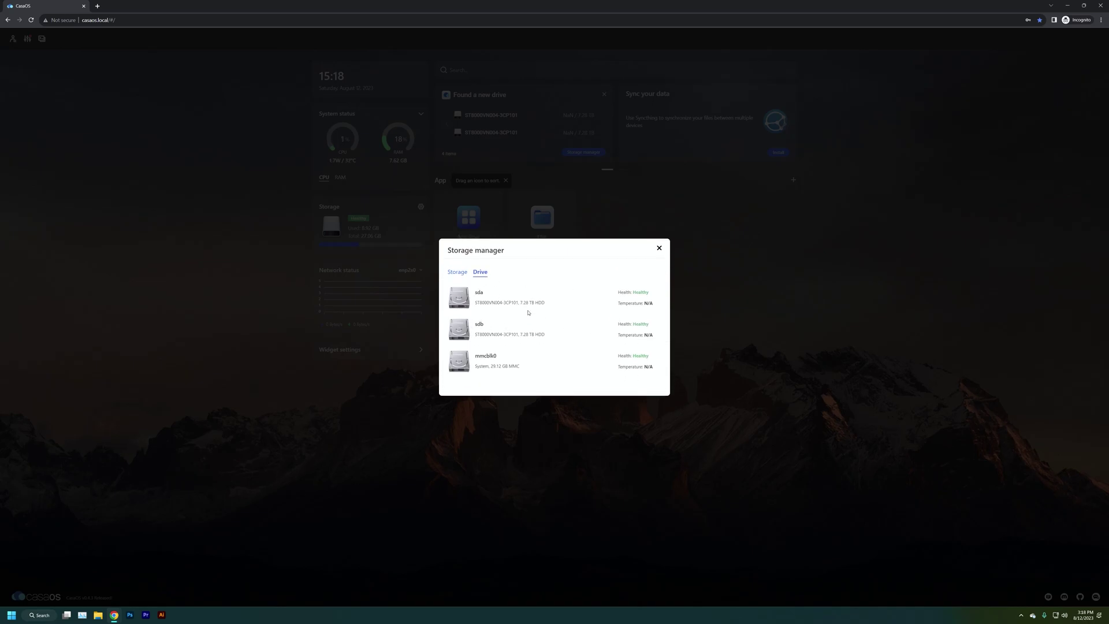
left_click_drag(521, 303, 514, 335)
Step: Format the sda drive and create a storage named ZIMA1 on it
left_click(457, 272)
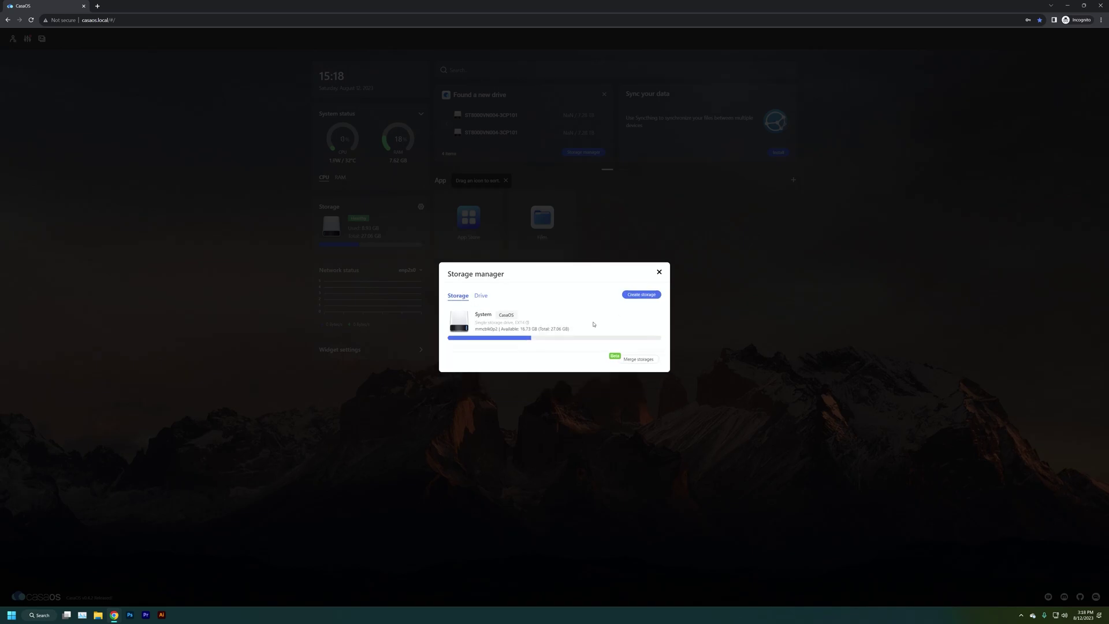
left_click(633, 295)
left_click_drag(476, 283, 445, 283)
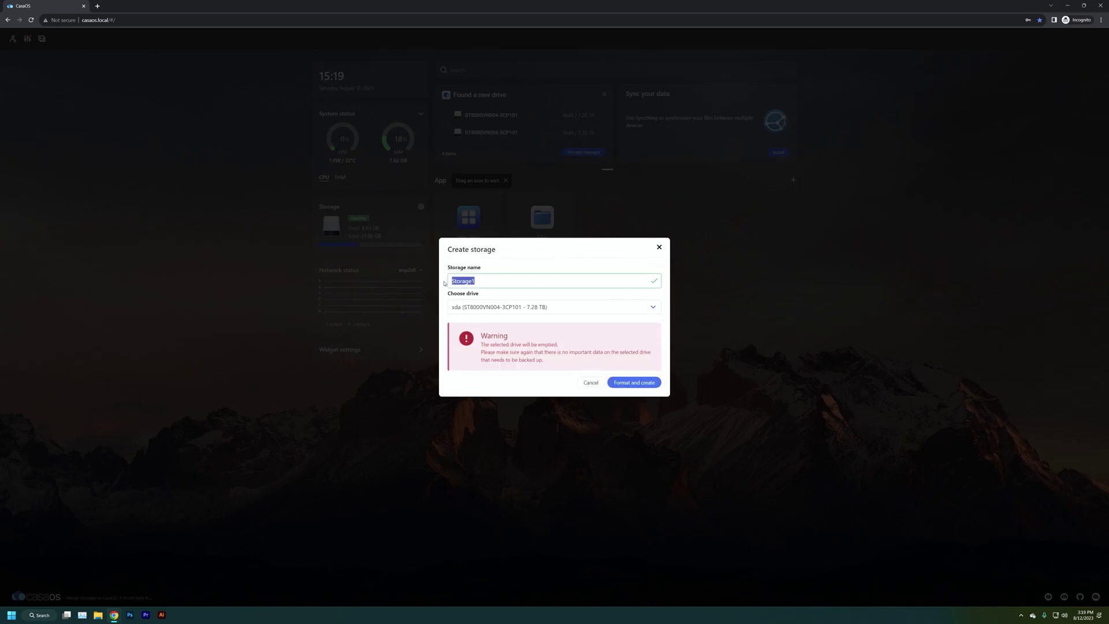
type("ZIMA1")
left_click(634, 383)
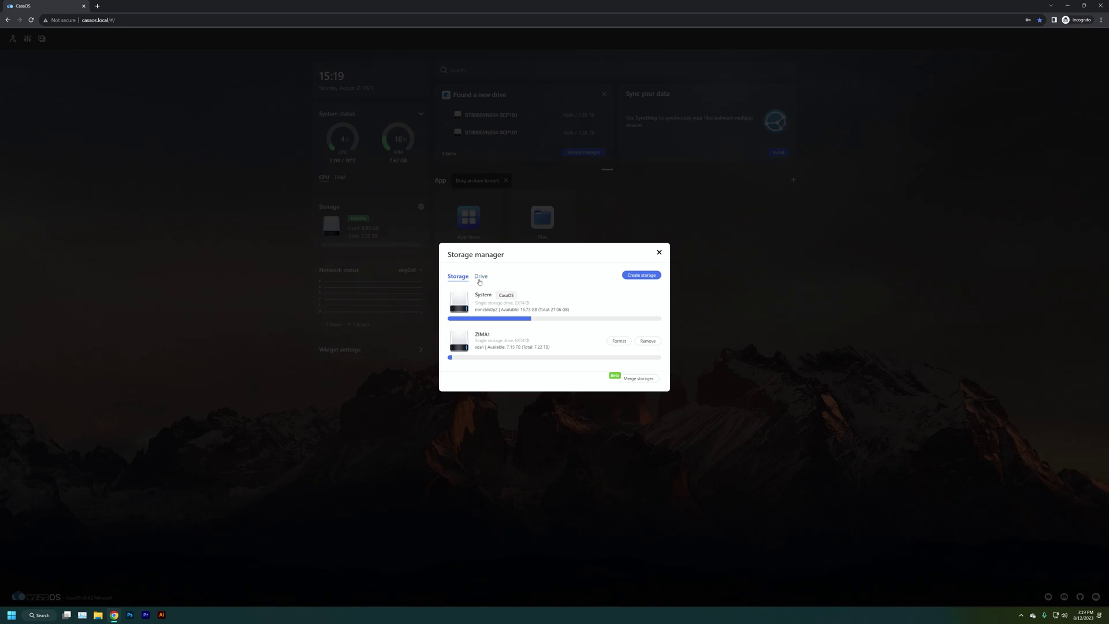
Step: Format the sdb drive and create a second storage named ZIMA2 on it
left_click(638, 276)
left_click_drag(491, 285, 430, 279)
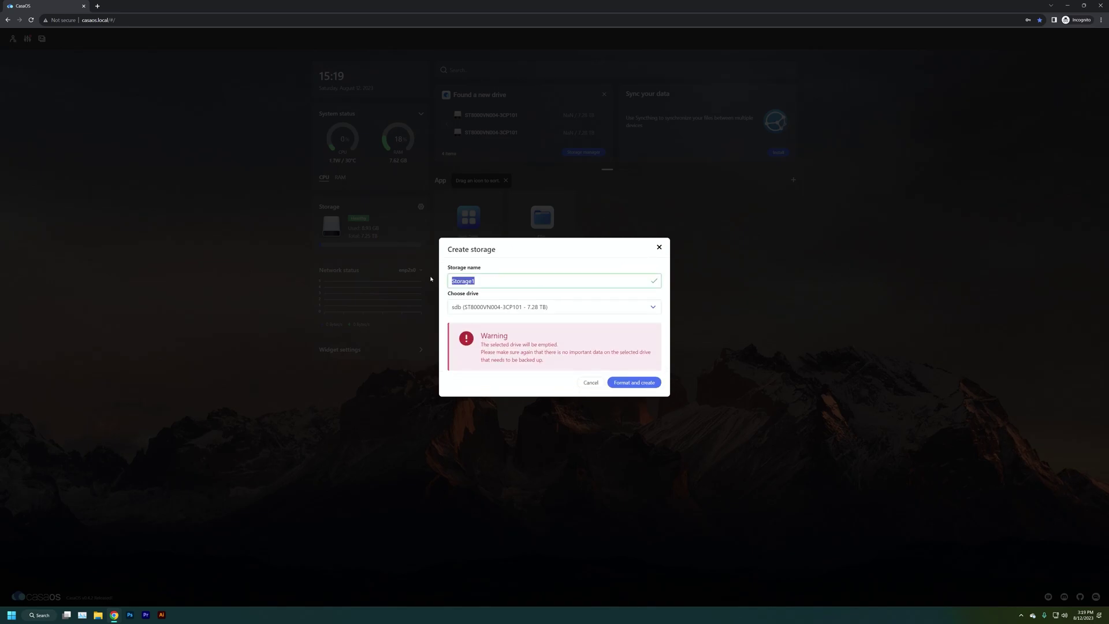
type("ZIMA2")
left_click(632, 384)
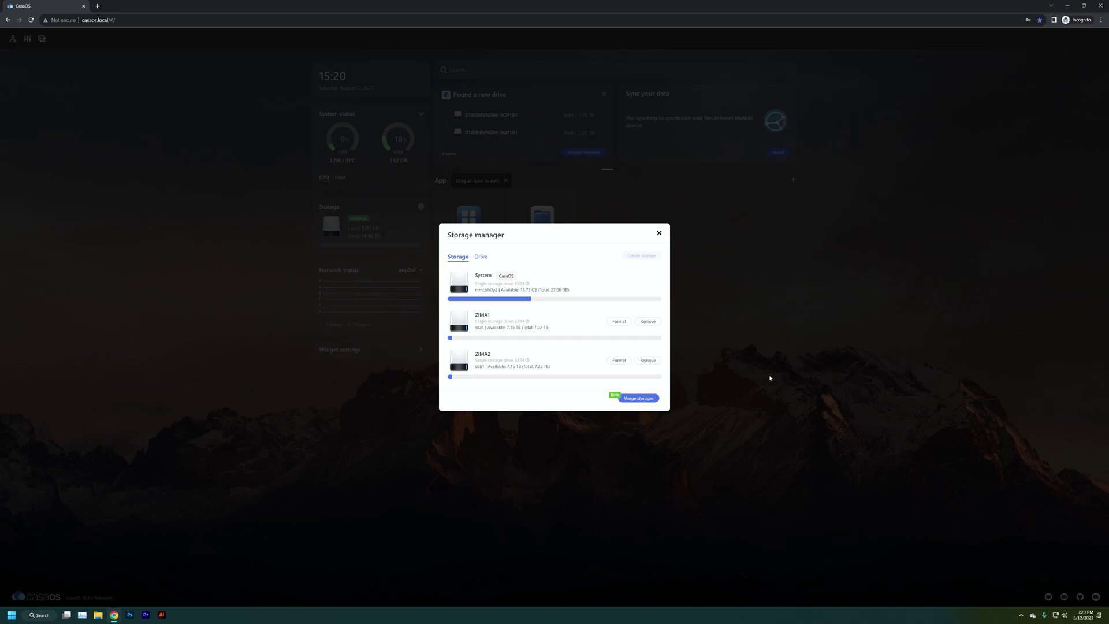
Step: Review the options for merging the ZIMA1 and ZIMA2 storages, then close the storage manager without merging
left_click(635, 399)
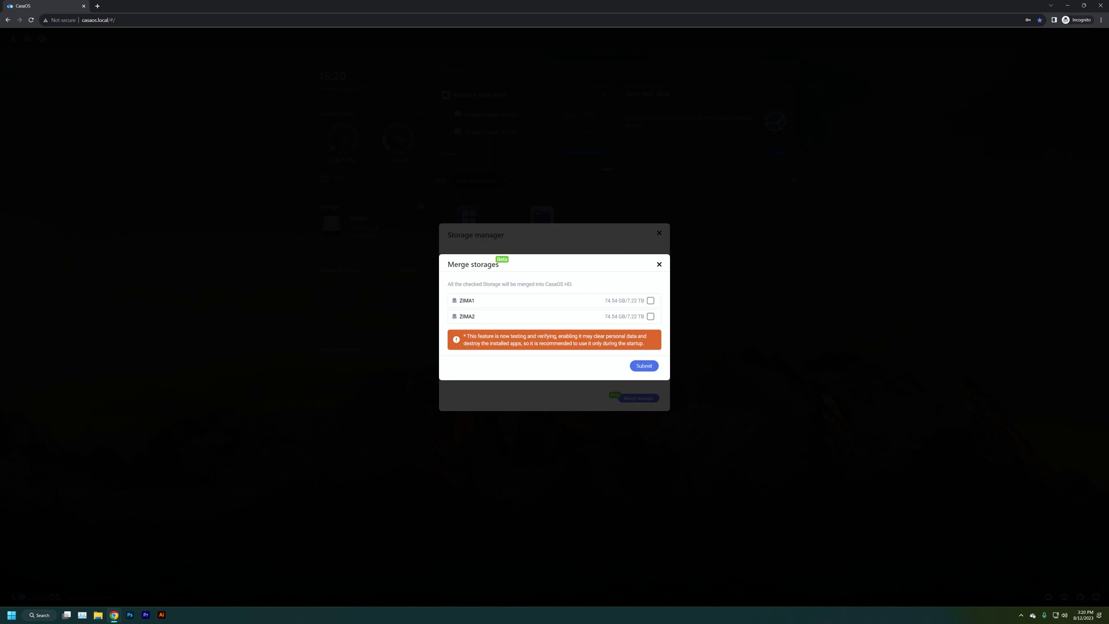
left_click(659, 264)
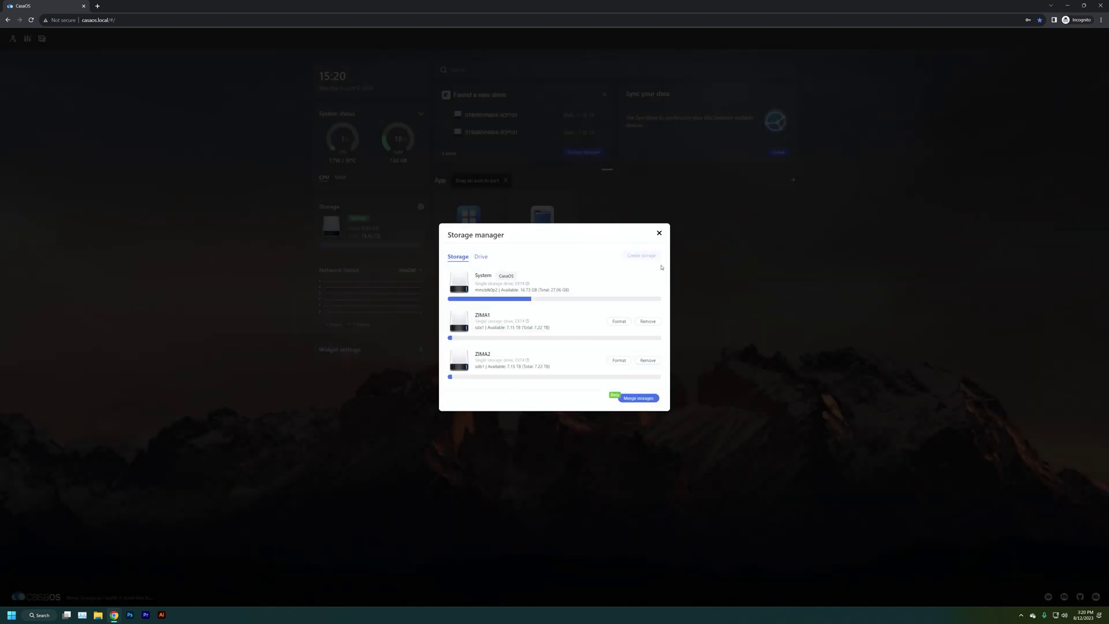
left_click(659, 233)
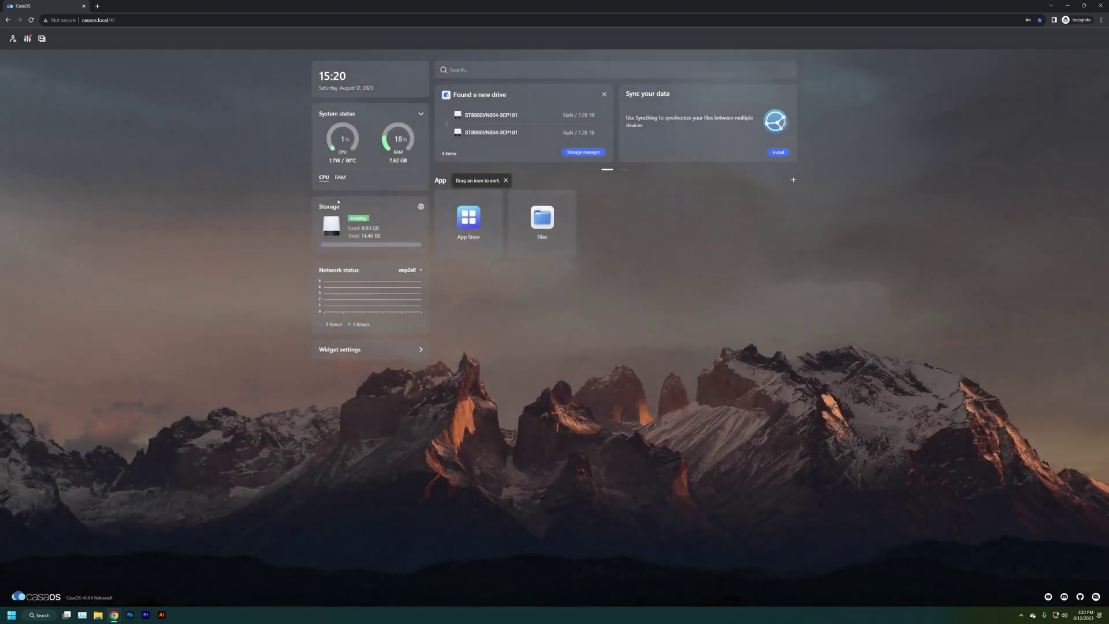
Step: Browse the Documents, Downloads and Gallery folders and the ZIMA1 and ZIMA2 drives in Files
left_click(543, 218)
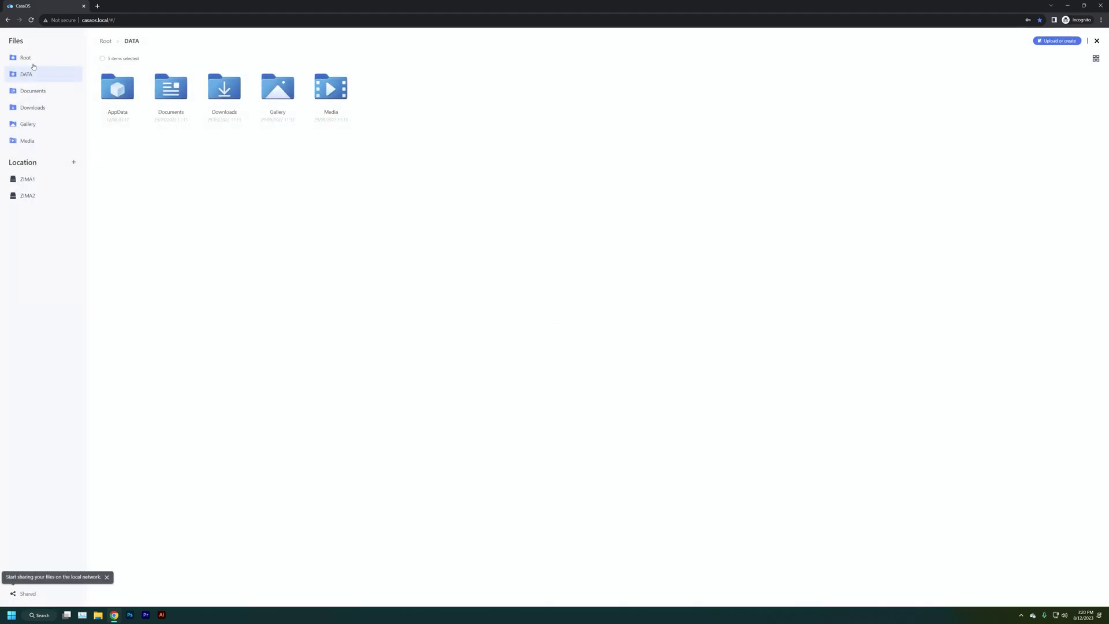
left_click(31, 94)
left_click(32, 108)
left_click(45, 131)
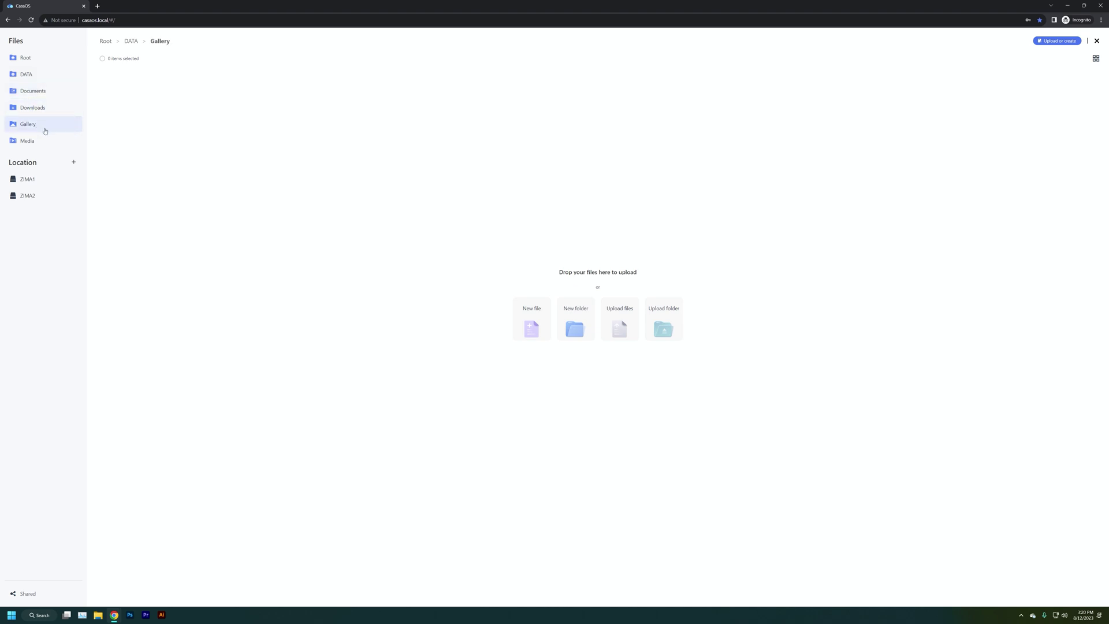
left_click(31, 179)
left_click(36, 196)
Step: Create a shared folder named ZIMA1_SHARE on the ZIMA1 drive and check its available folder actions
left_click(51, 183)
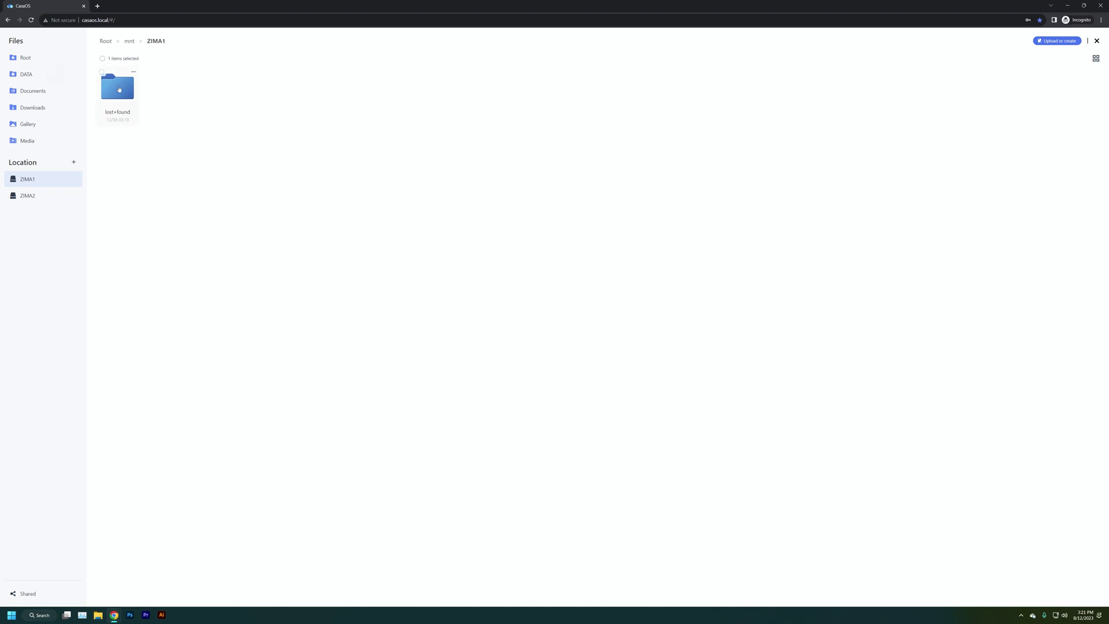
left_click(1072, 43)
left_click(1055, 96)
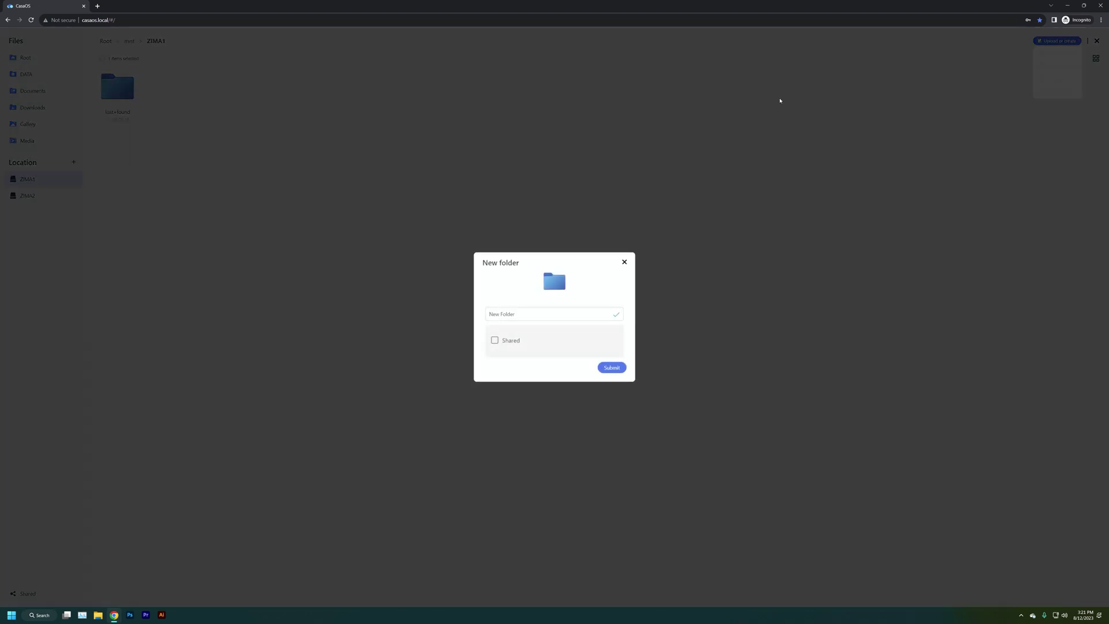
left_click_drag(528, 308, 447, 317)
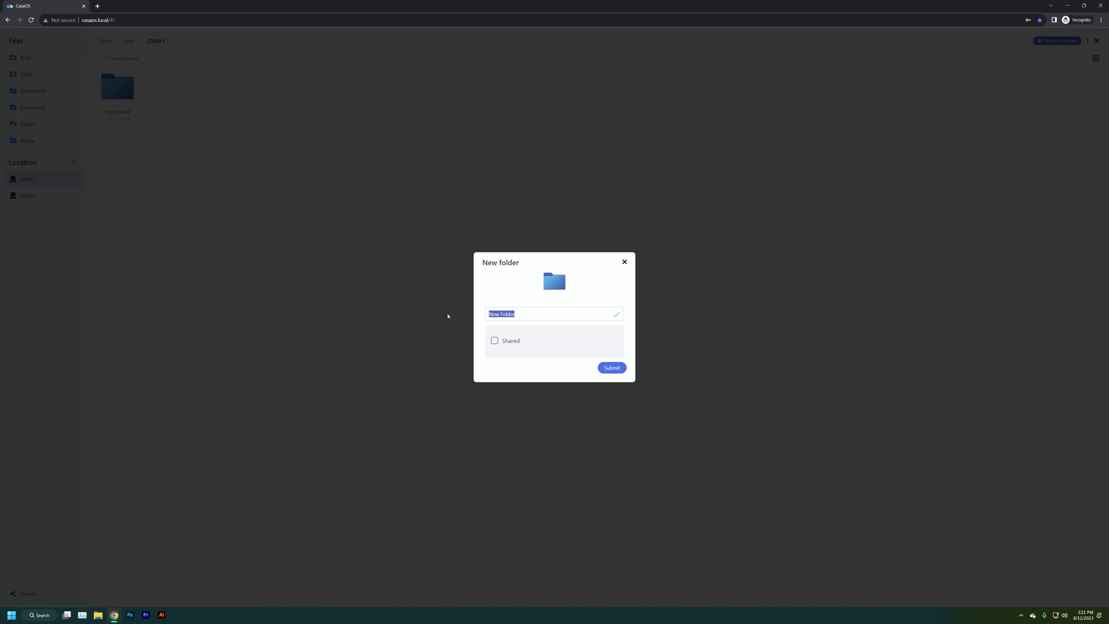
type("ZIMA1_SHARE")
left_click(495, 342)
left_click(612, 368)
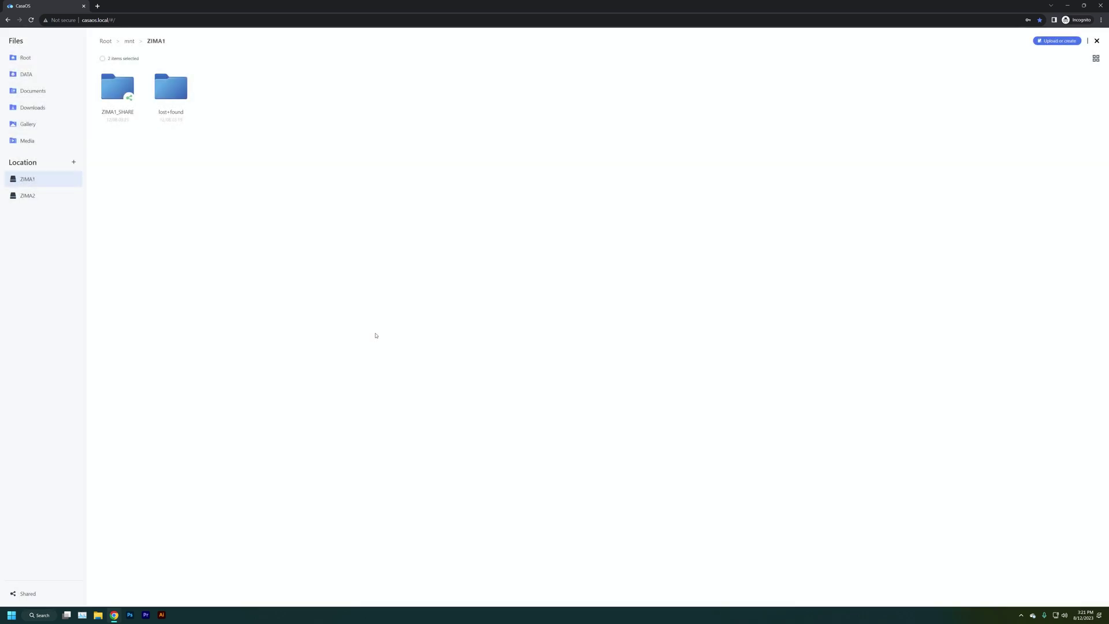
right_click(129, 79)
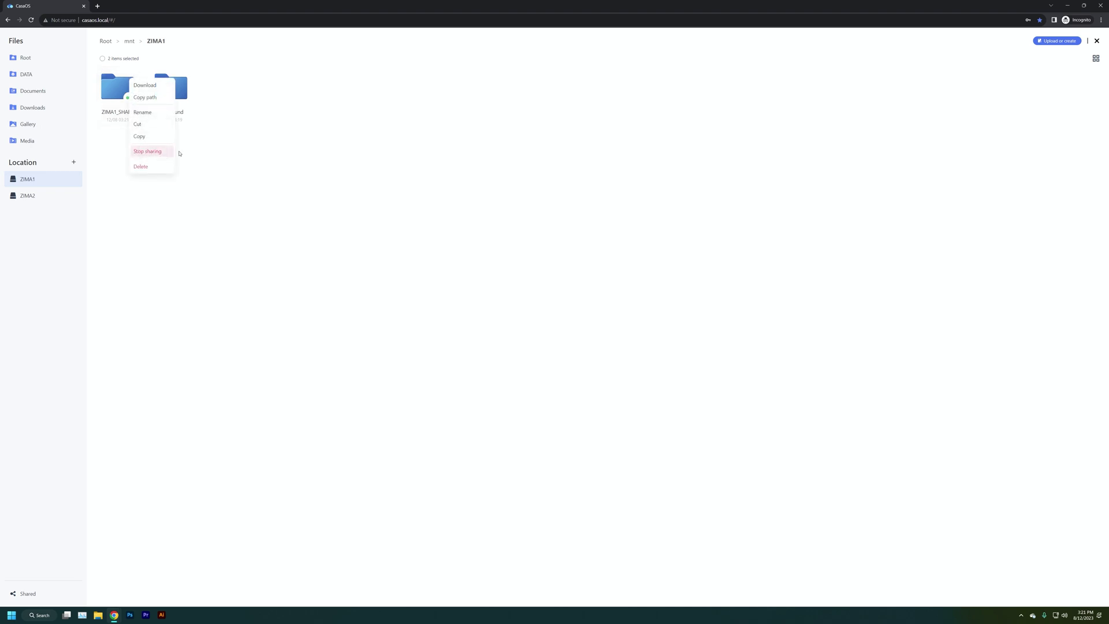
left_click(238, 145)
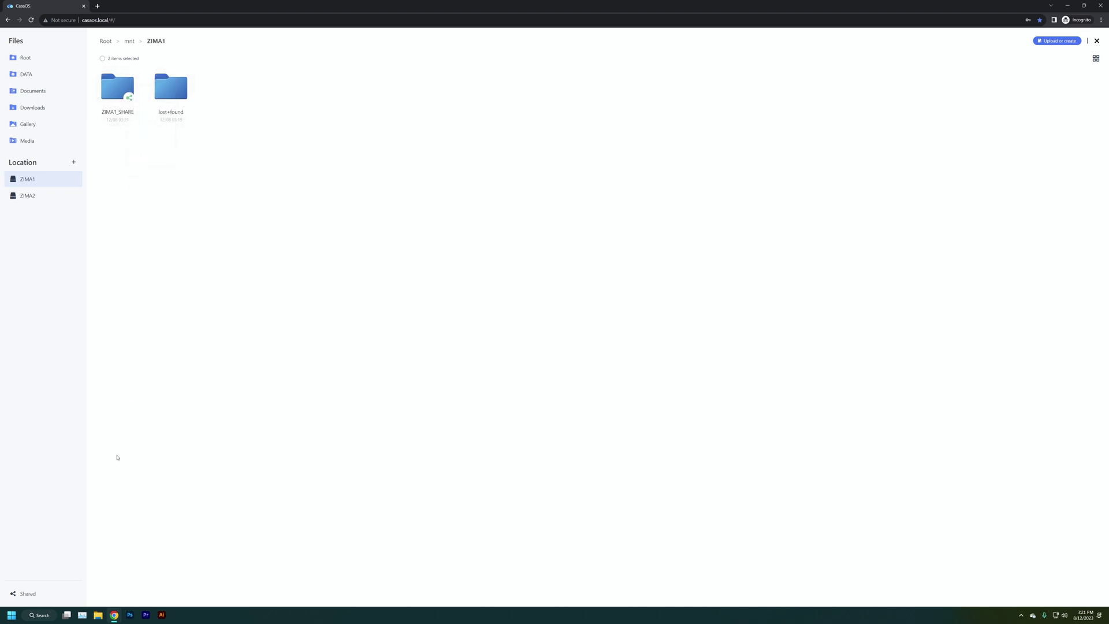
Step: Create an unshared folder named ZIMA2_BACKUP on the ZIMA2 drive
left_click(29, 196)
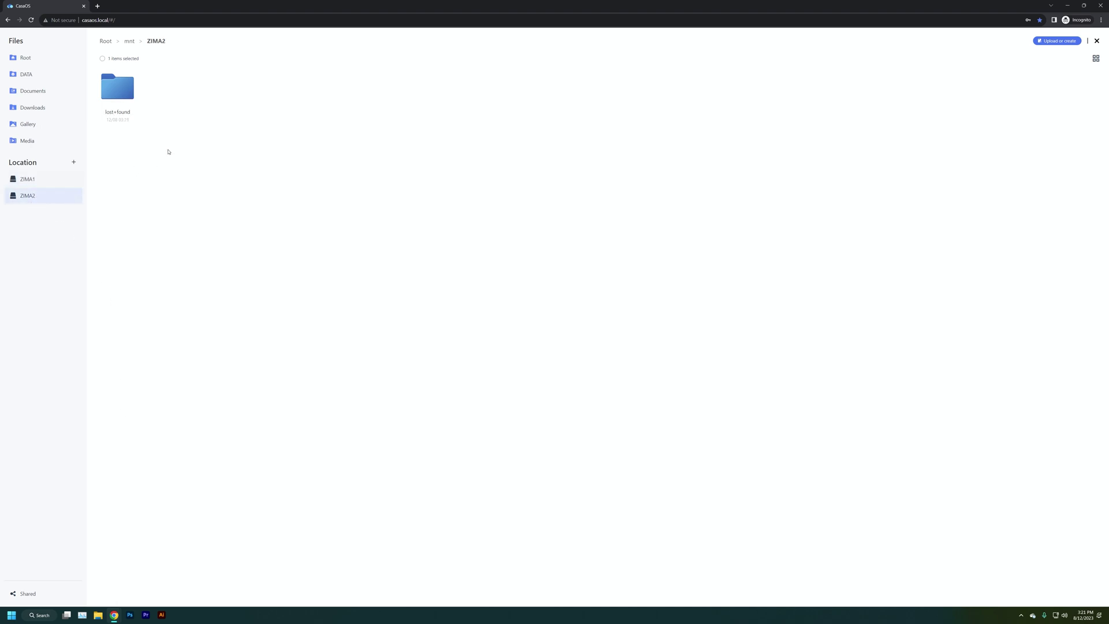
left_click(1057, 41)
left_click(1059, 97)
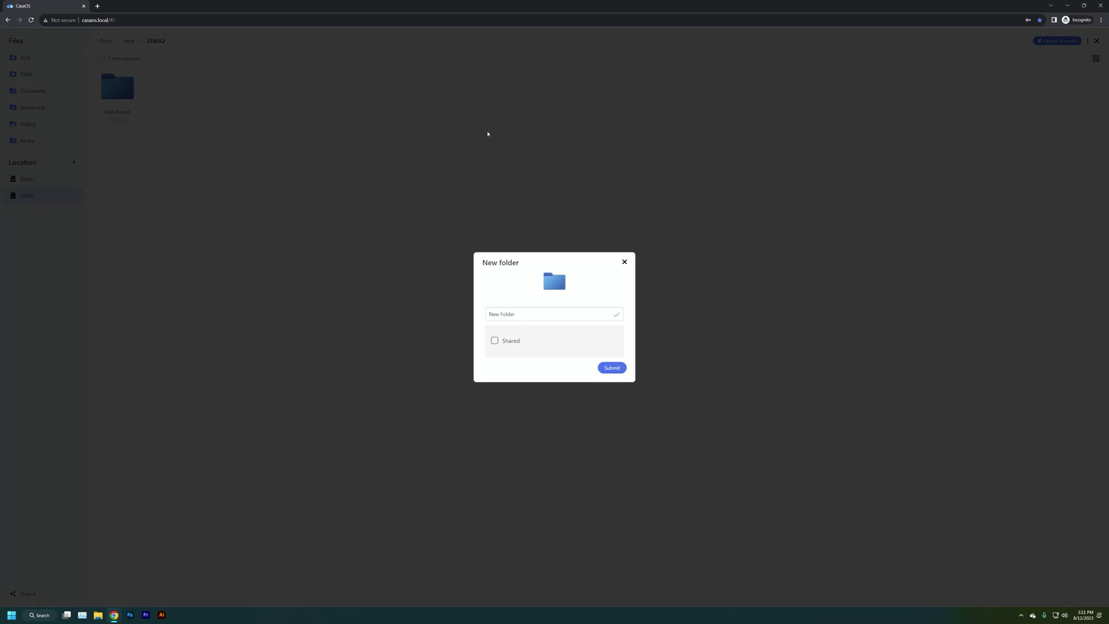
type("ZIMA")
type("CKU")
left_click(622, 370)
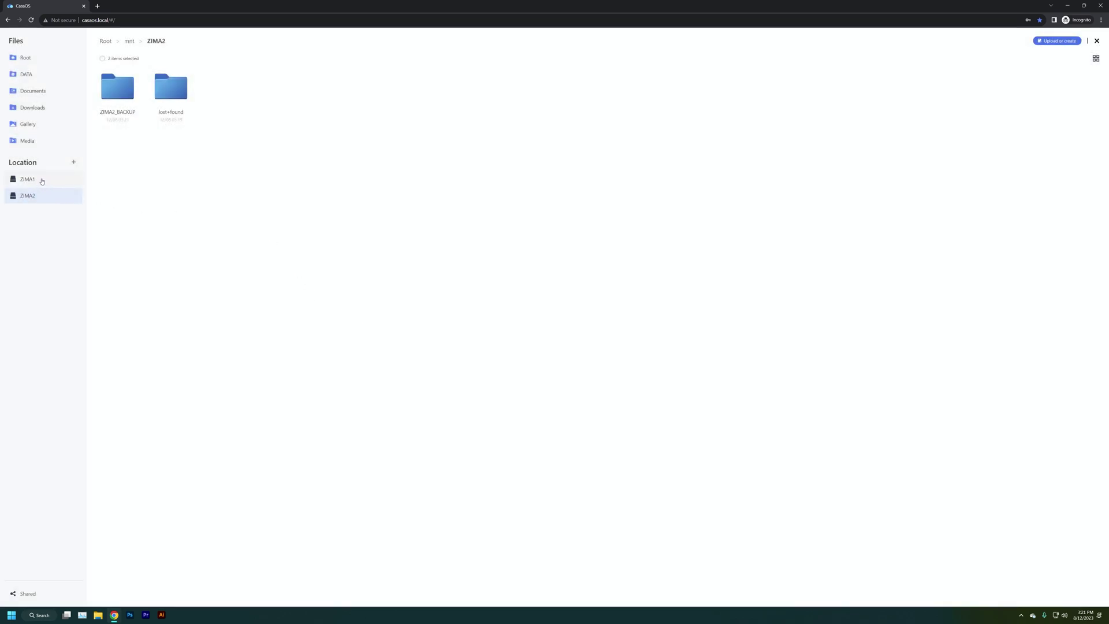
Step: Copy the Windows network path of the shared ZIMA1_SHARE folder and return to the ZIMA1 drive
left_click(41, 179)
left_click(30, 593)
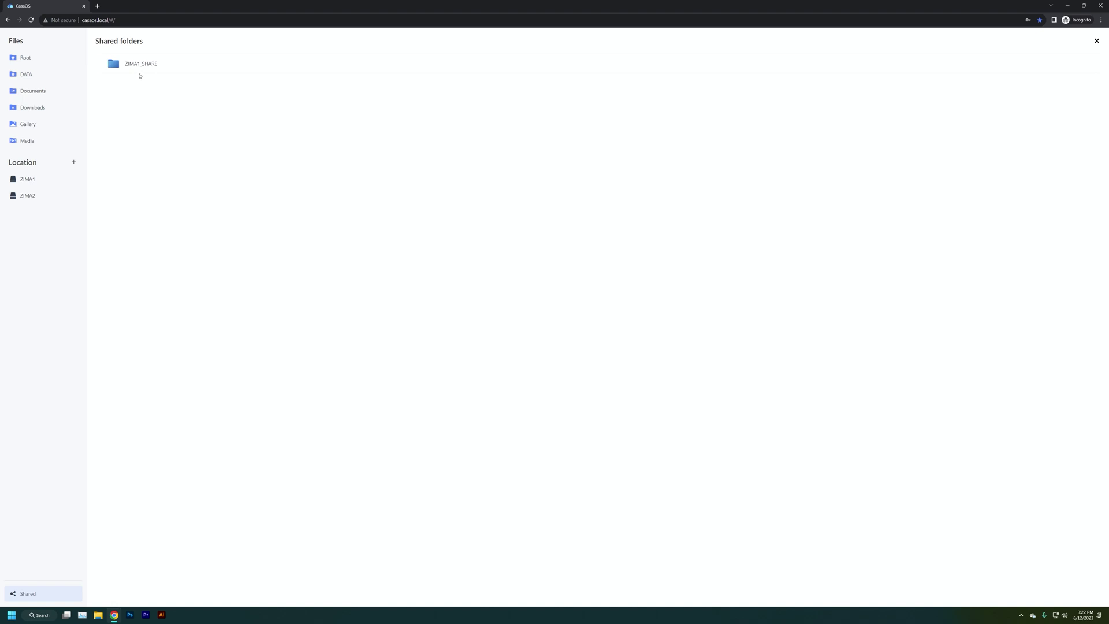
left_click(1091, 65)
left_click(1071, 77)
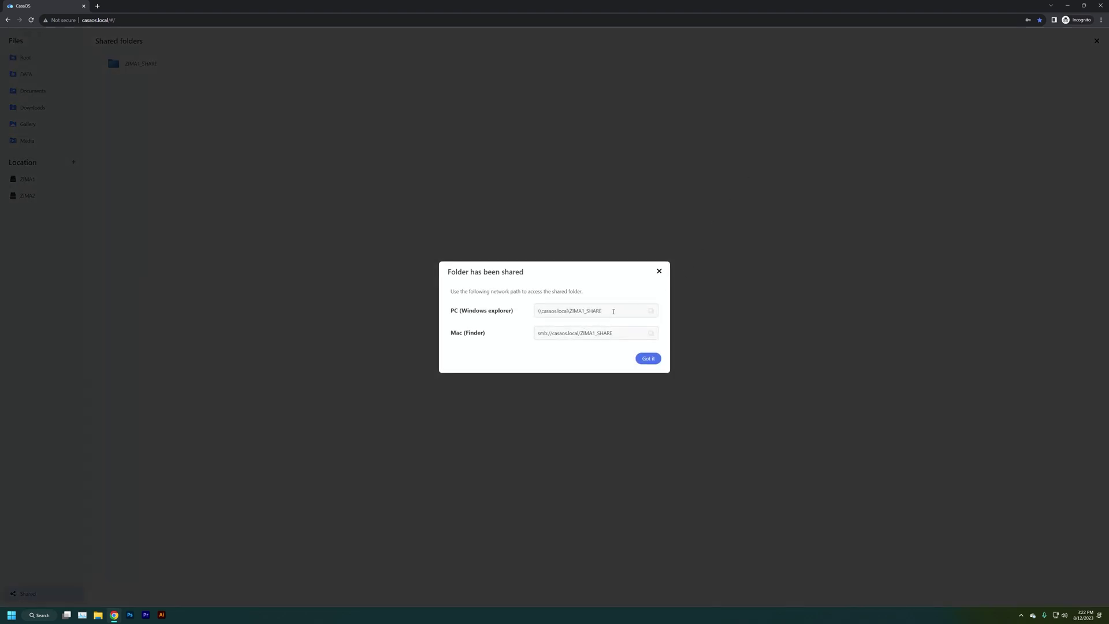
left_click_drag(614, 310, 520, 315)
key("ctrl+c")
left_click(648, 359)
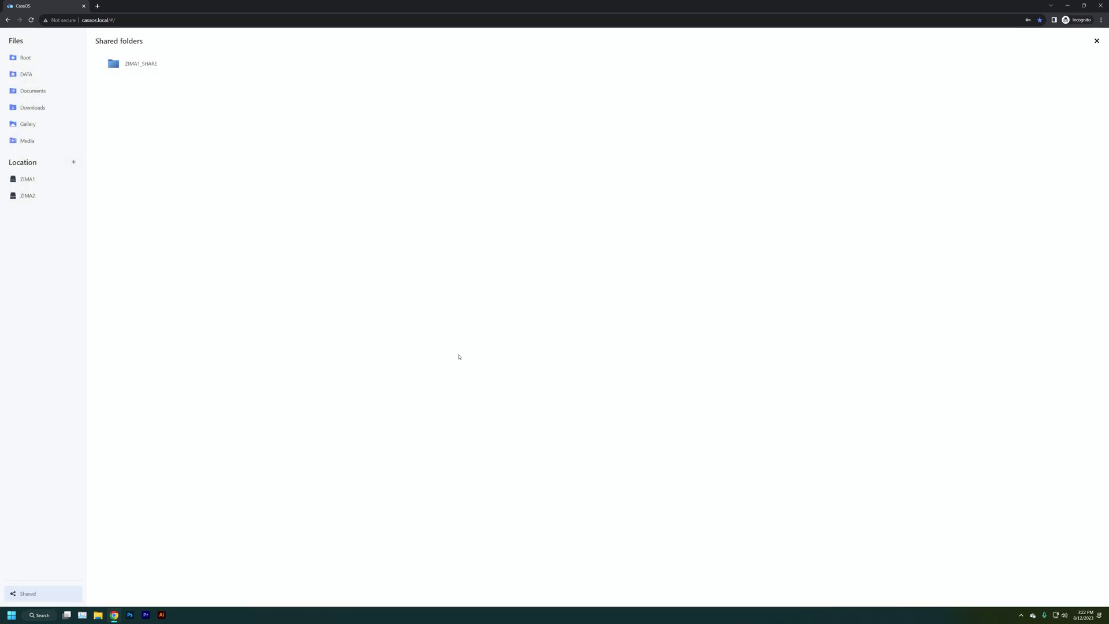
left_click(35, 180)
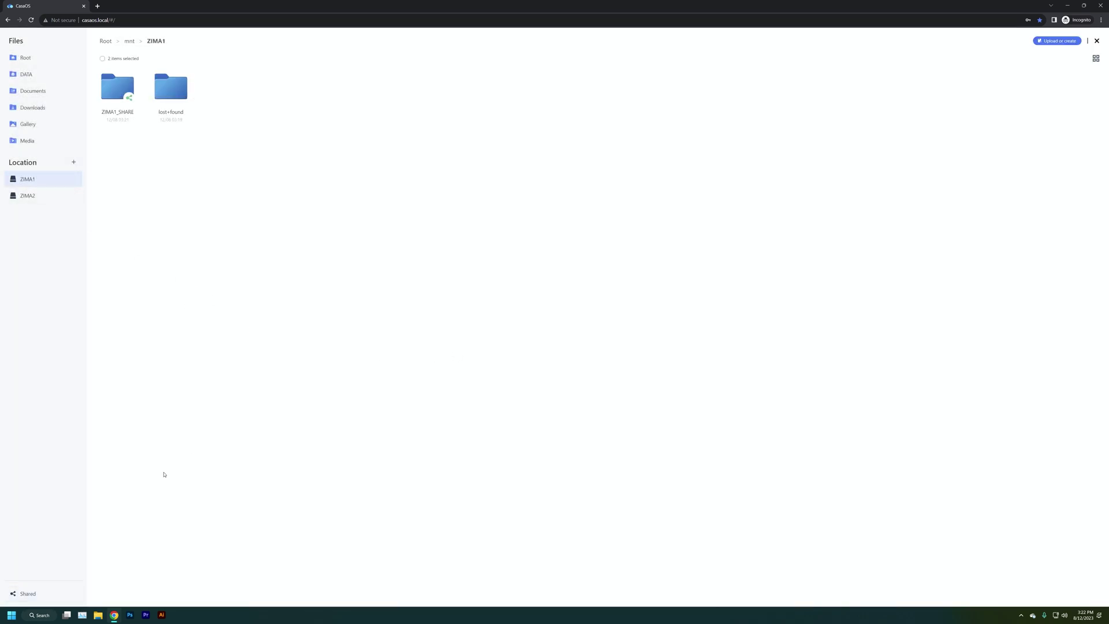
Step: Switch to File Explorer and map drive Z: to the \\casaos.local\ZIMA1_SHARE network folder, connecting with different credentials
left_click(99, 614)
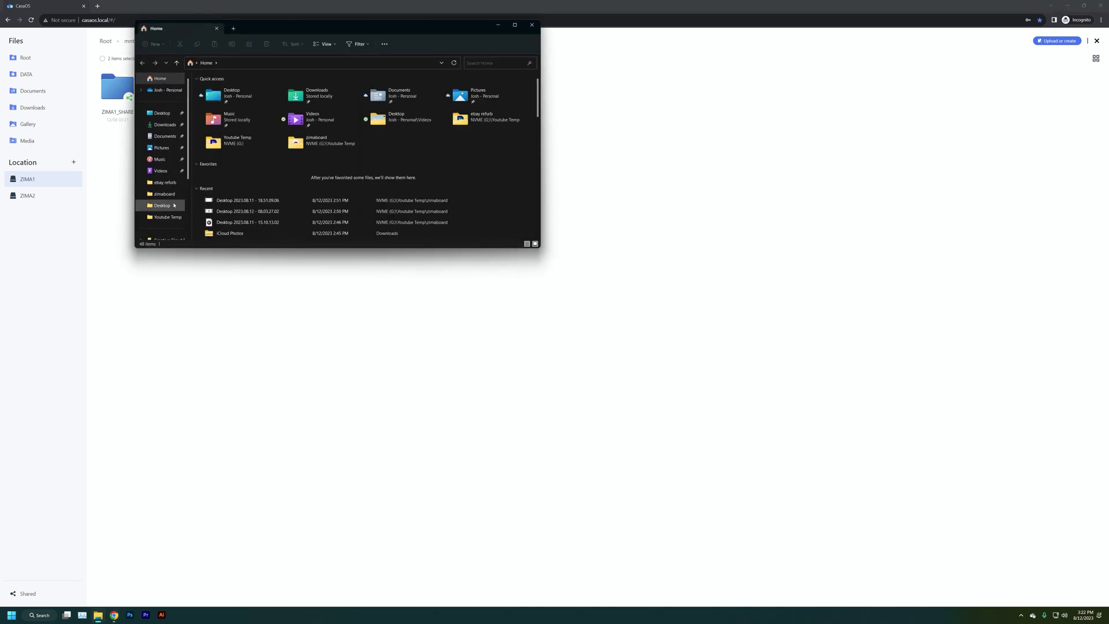
left_click(161, 182)
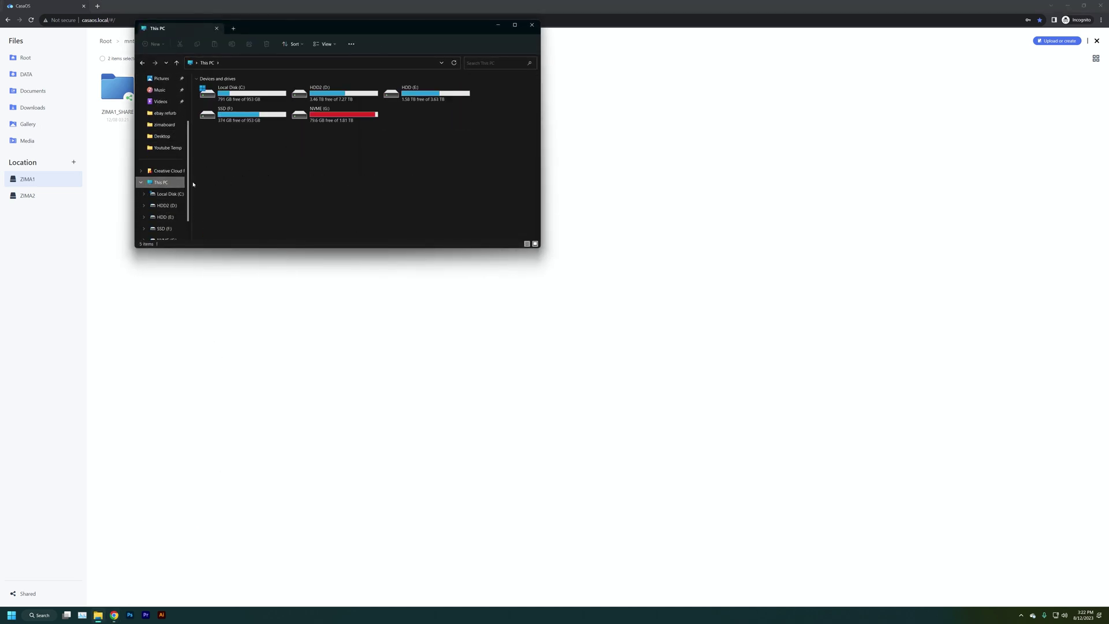
right_click(165, 183)
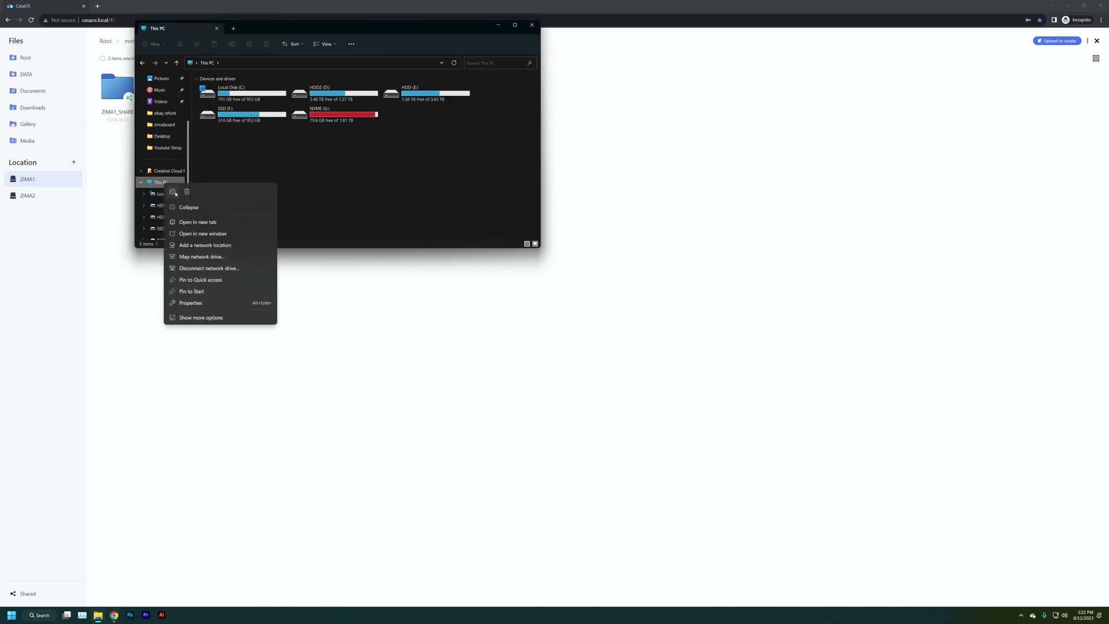
left_click(203, 256)
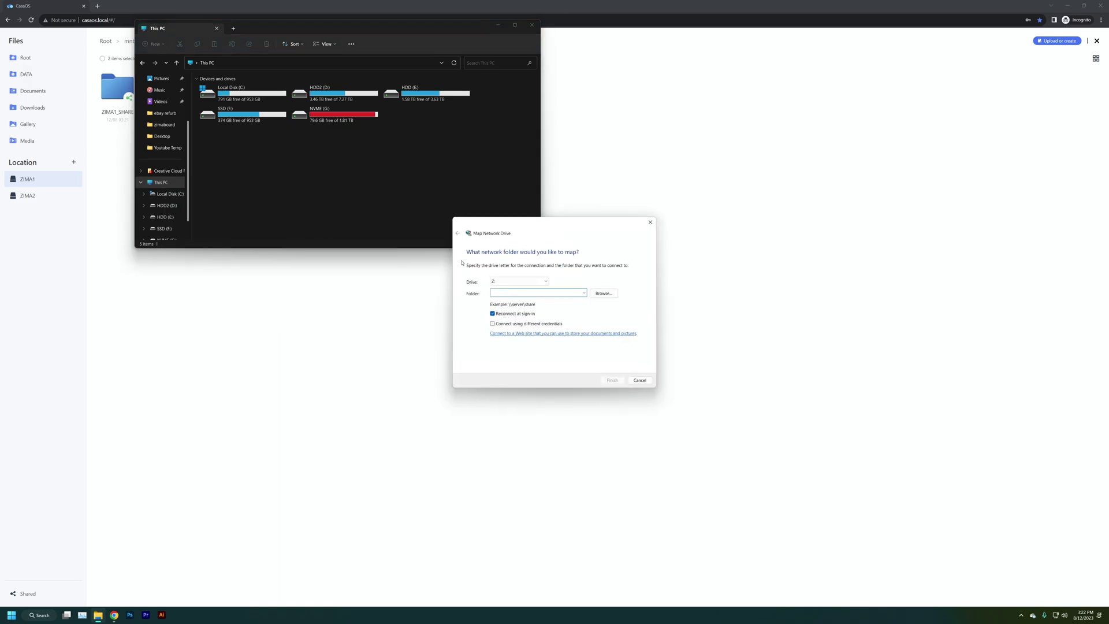
key("ctrl+v")
left_click(603, 294)
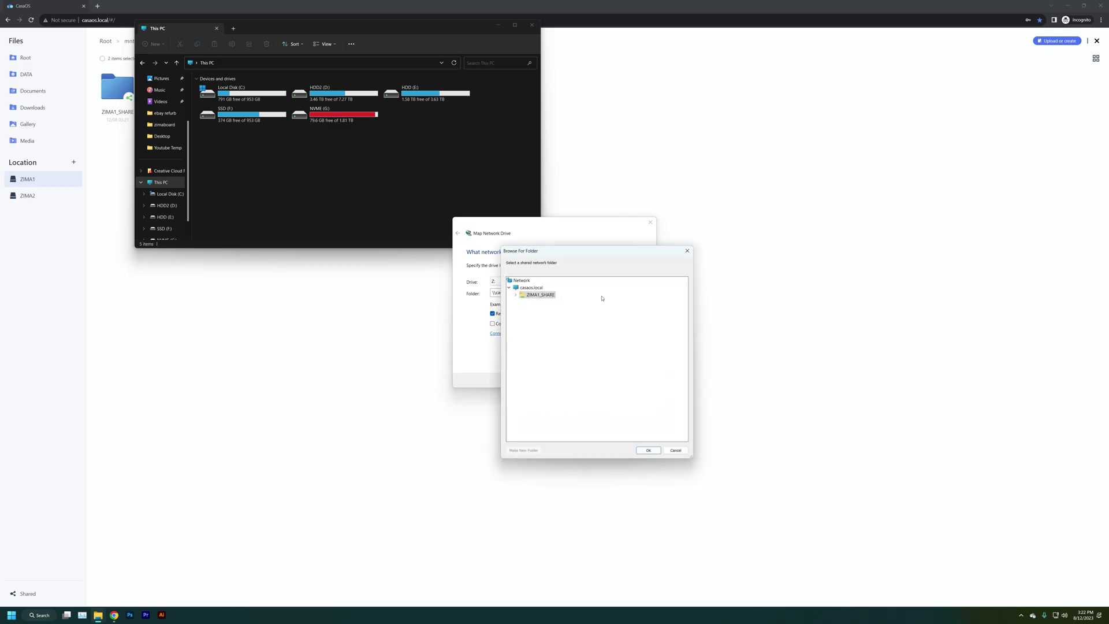
left_click(648, 450)
left_click(492, 324)
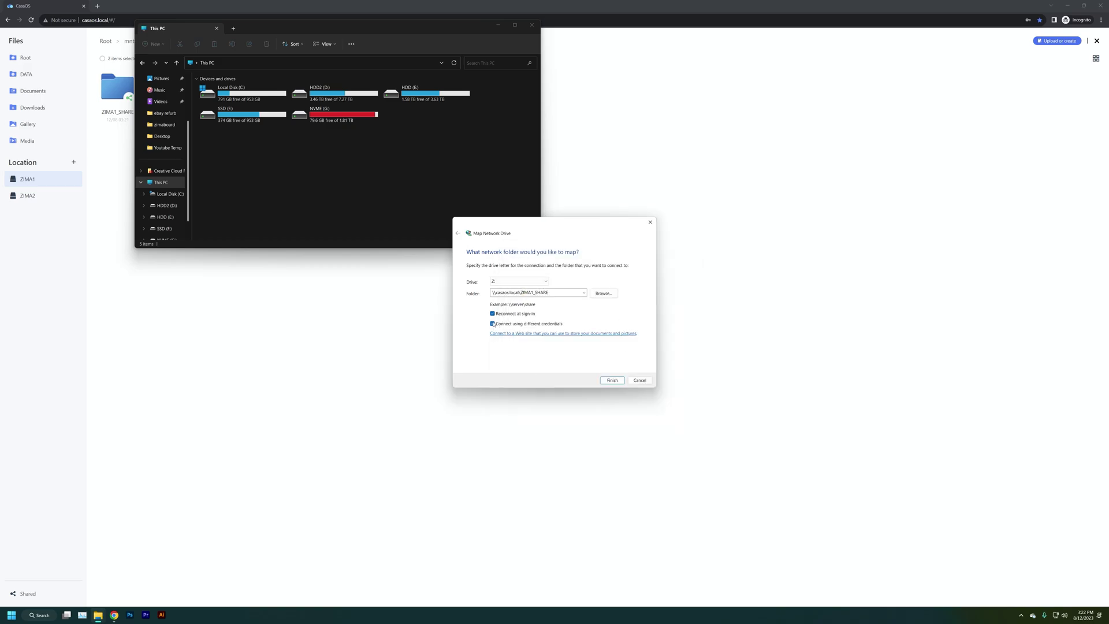
left_click(611, 380)
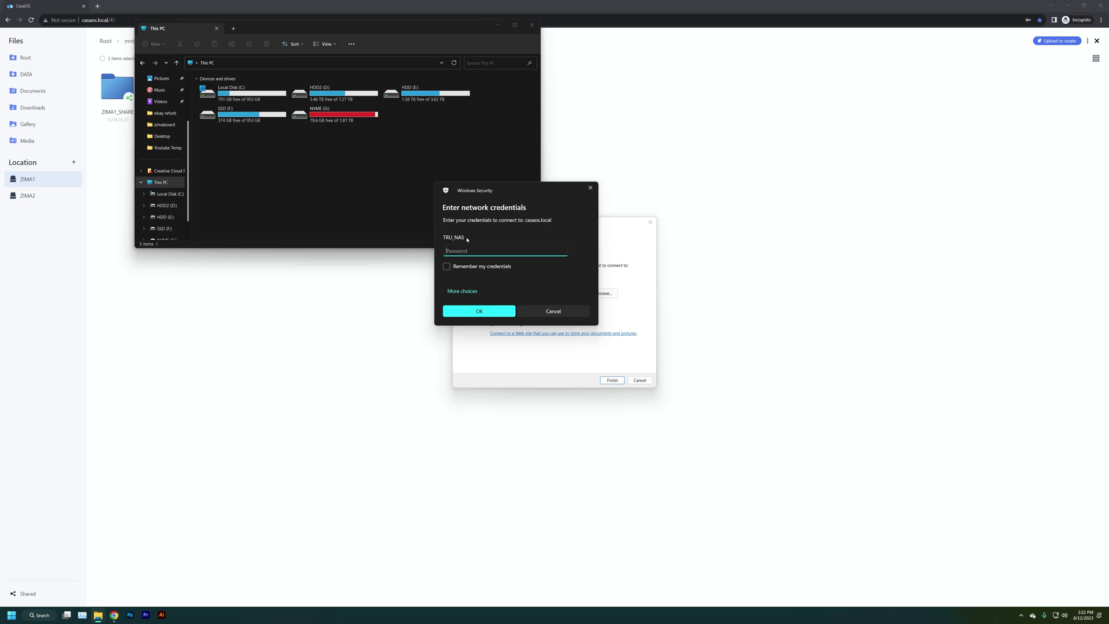
Step: Enter the network account password for casaos.local and have the credentials remembered
type("•••••••••")
left_click(446, 267)
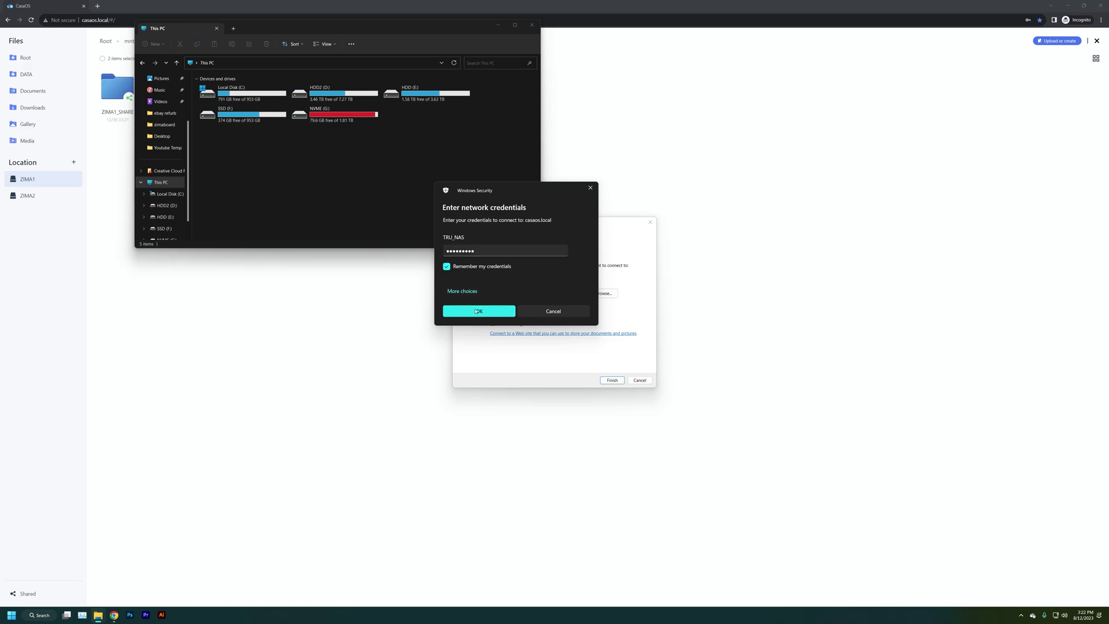
left_click(479, 310)
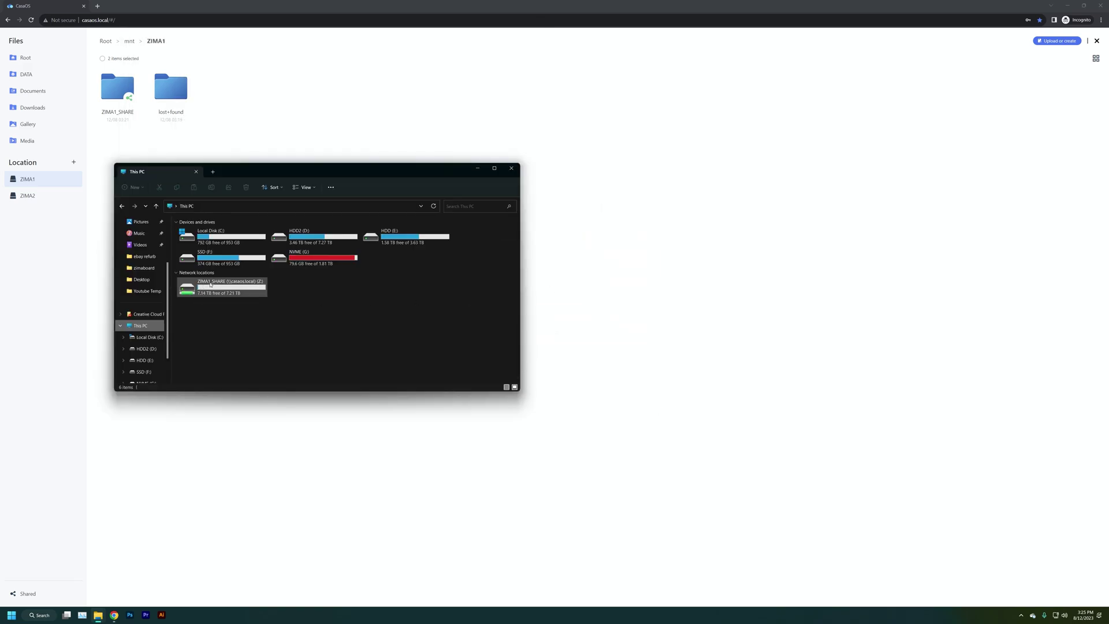
Step: Open the mapped ZIMA1_SHARE drive, and open the ebay refurb folder from Youtube Temp in a second tab
double_click(210, 284)
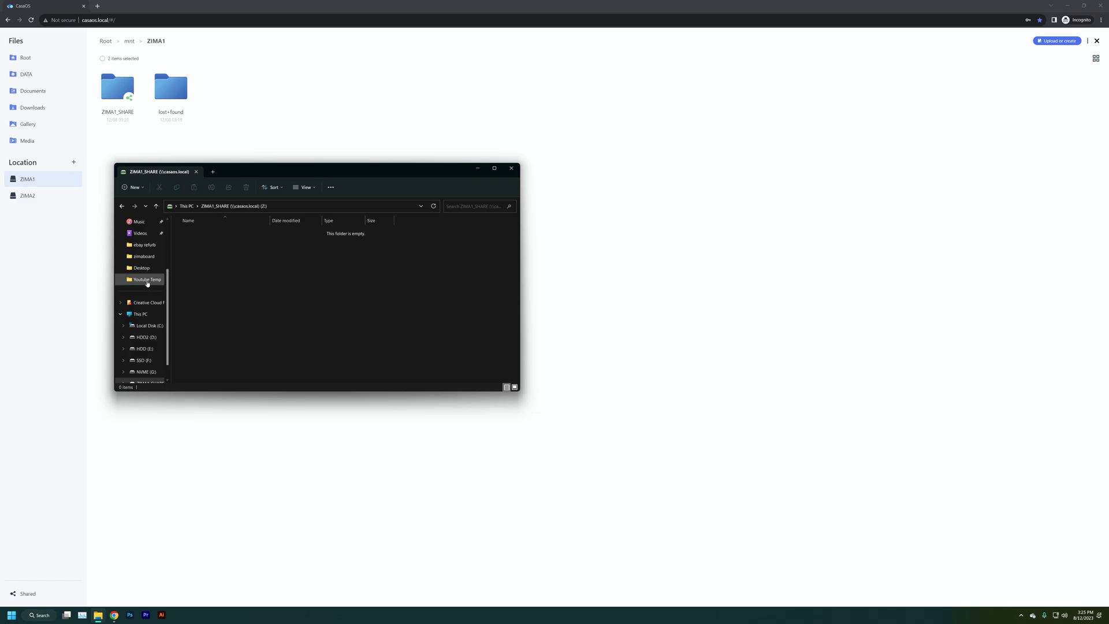
right_click(149, 280)
left_click(191, 306)
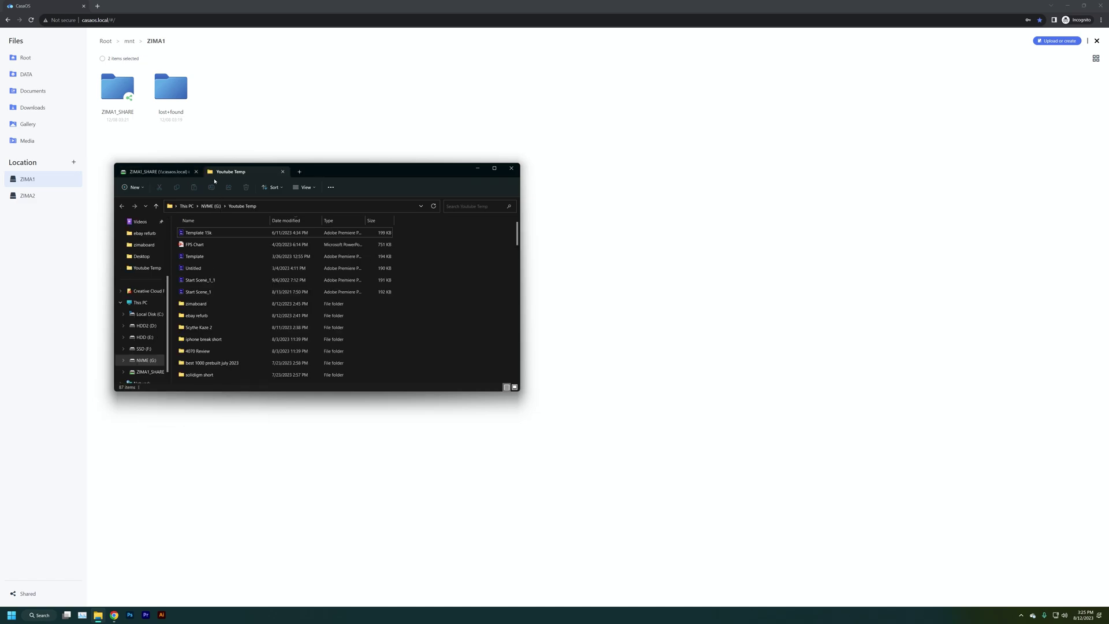
left_click(224, 320)
right_click(212, 318)
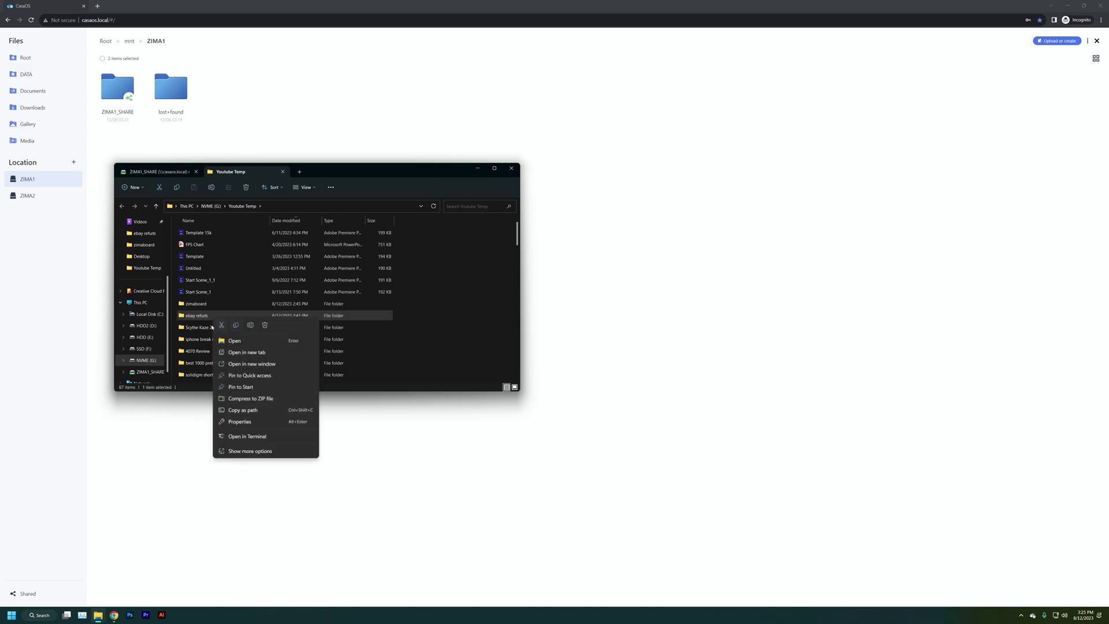
double_click(197, 316)
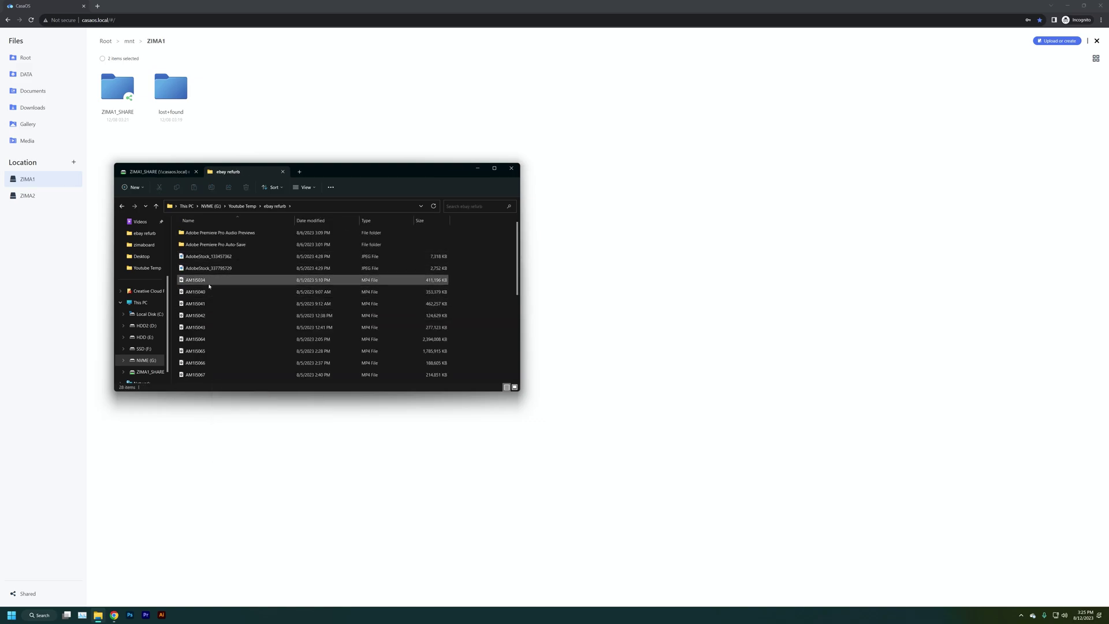
Step: Copy the AM1I5034, AM1I5040 and AM1I5041 MP4 files from ebay refurb into the mapped ZIMA1_SHARE drive
left_click(209, 283)
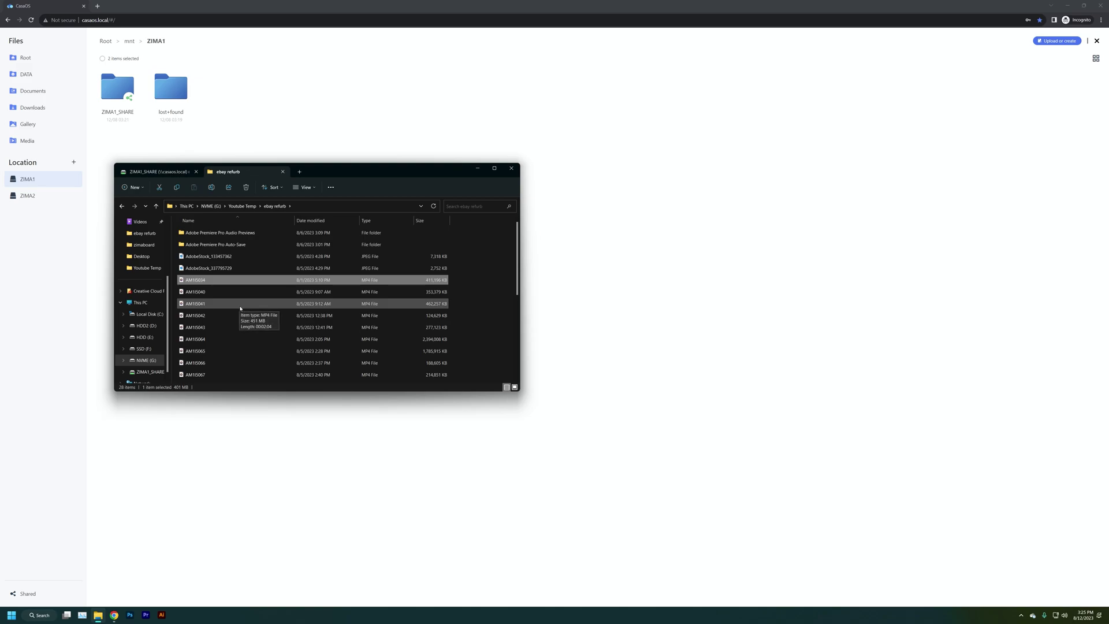
left_click(255, 309, "shift")
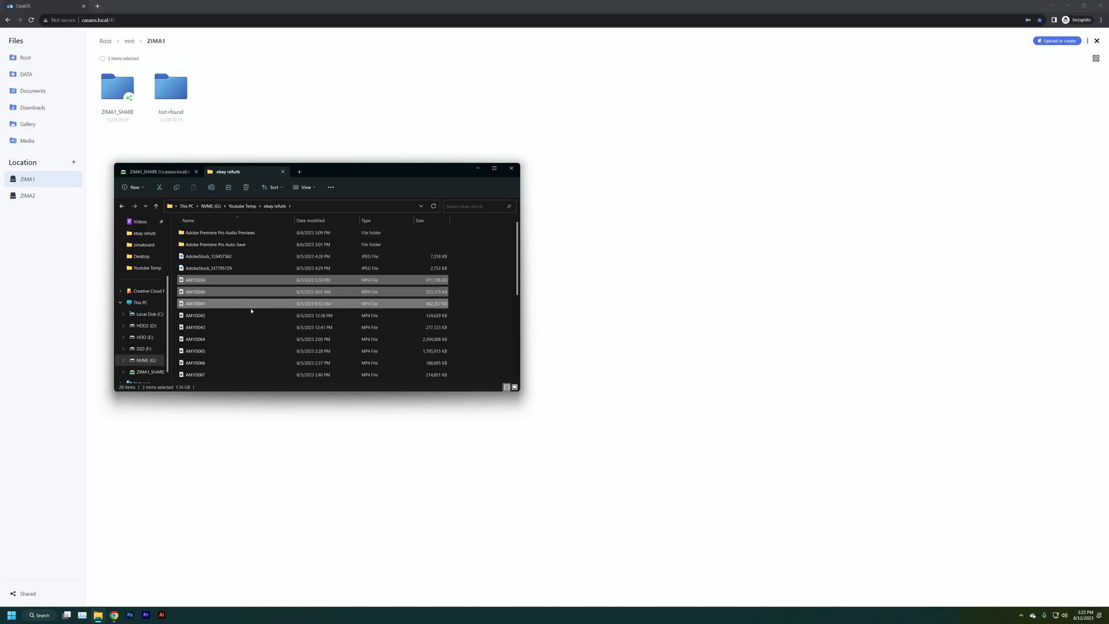
right_click(226, 283)
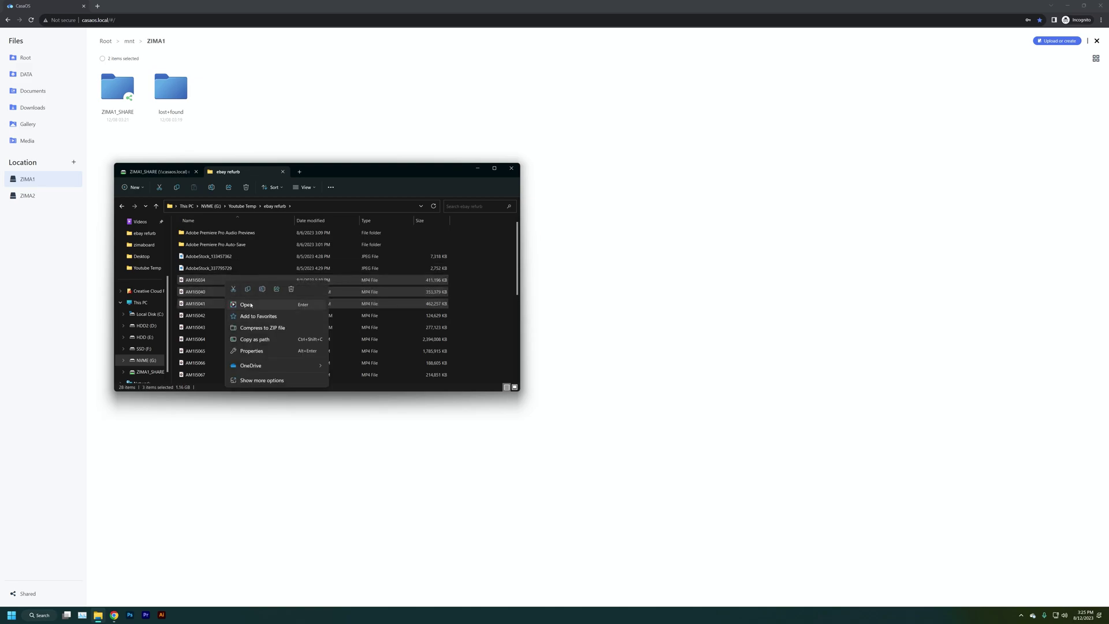
left_click(248, 289)
left_click(156, 171)
right_click(234, 270)
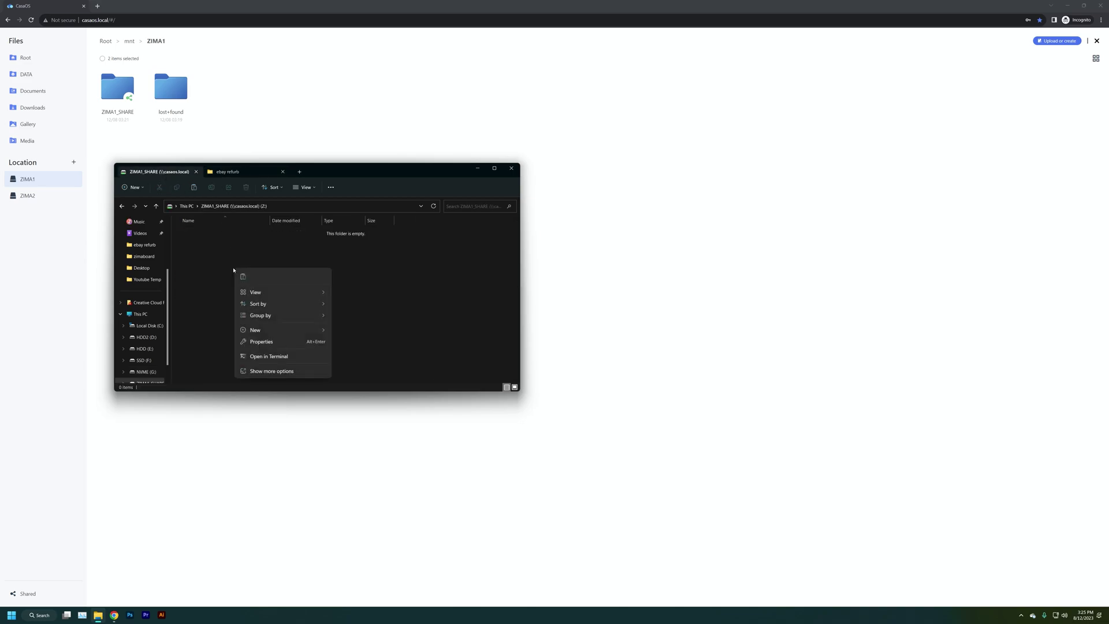
left_click(243, 276)
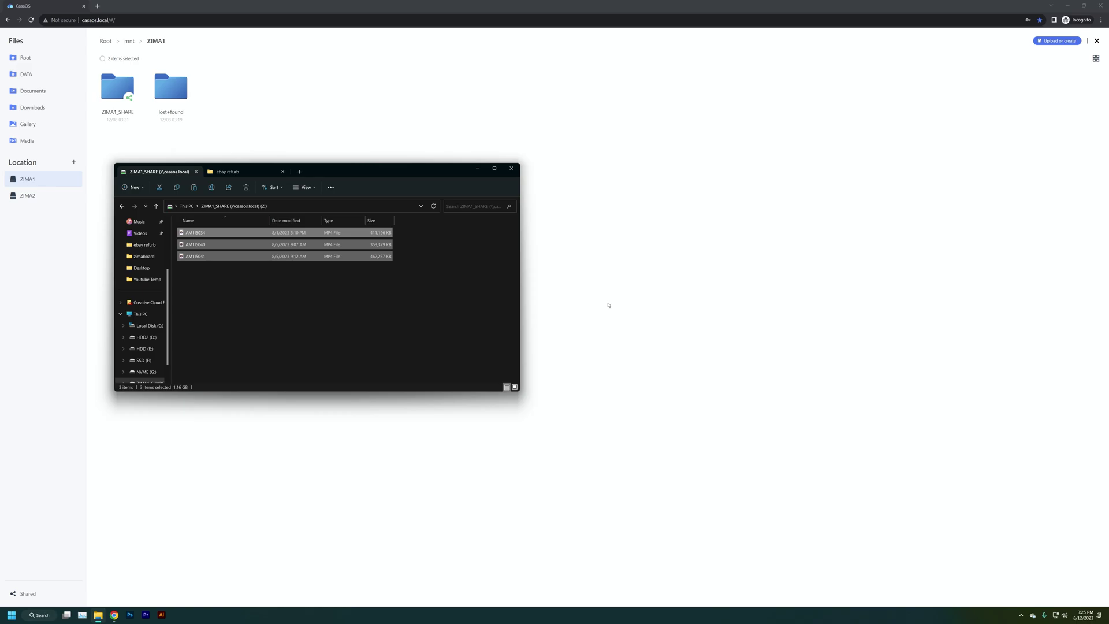
left_click(391, 299)
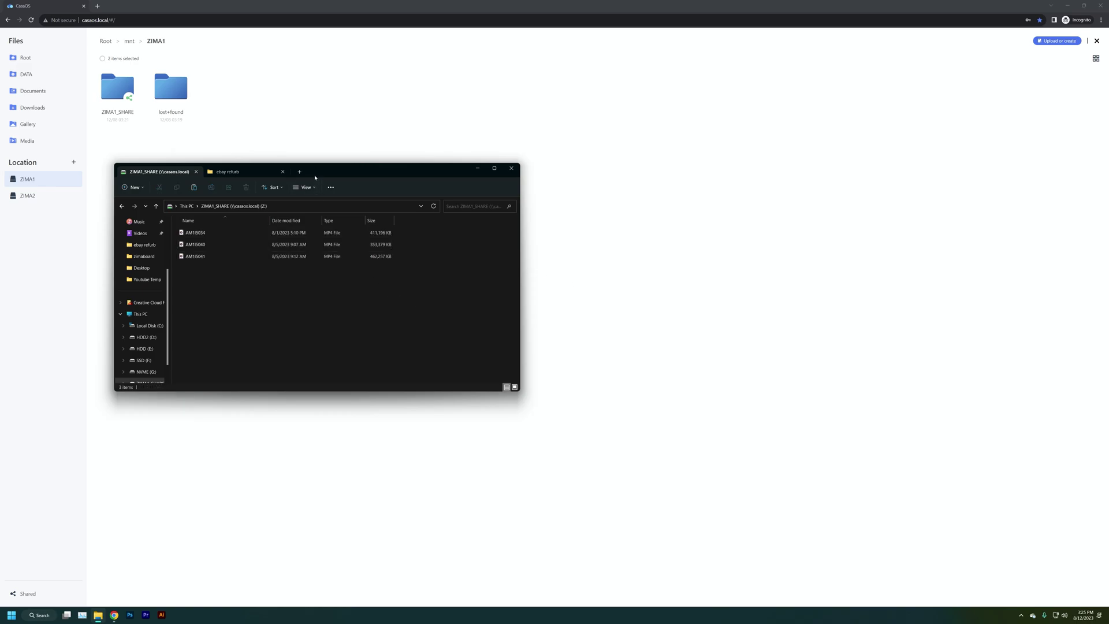
Step: Switch back to CasaOS in the browser and preview AM1I5034.MP4 from the ZIMA1_SHARE folder
left_click(231, 106)
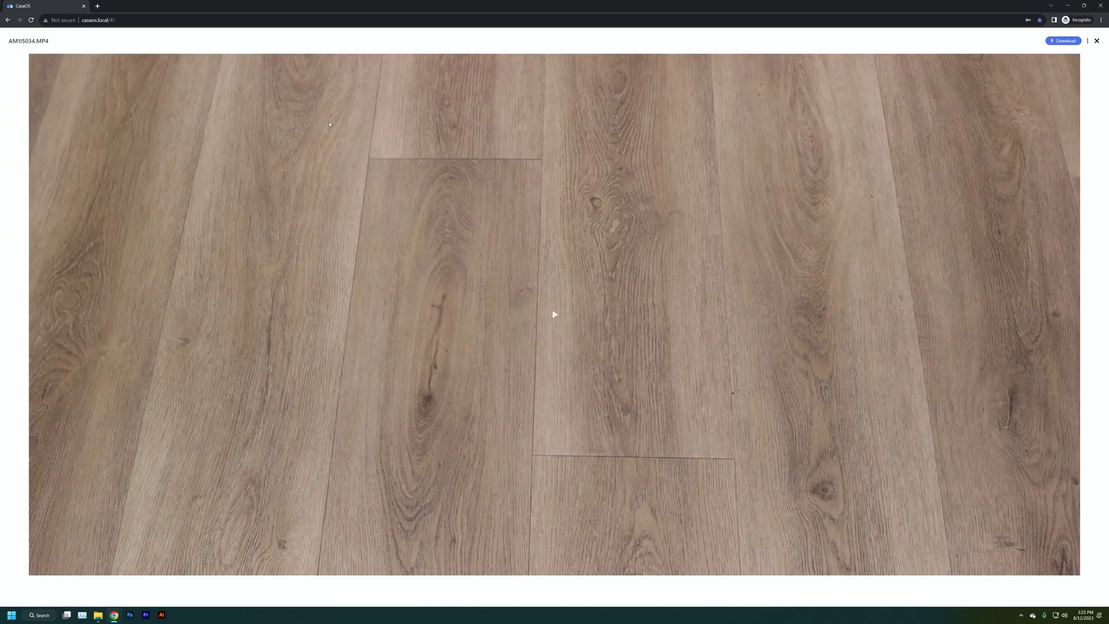
left_click(554, 314)
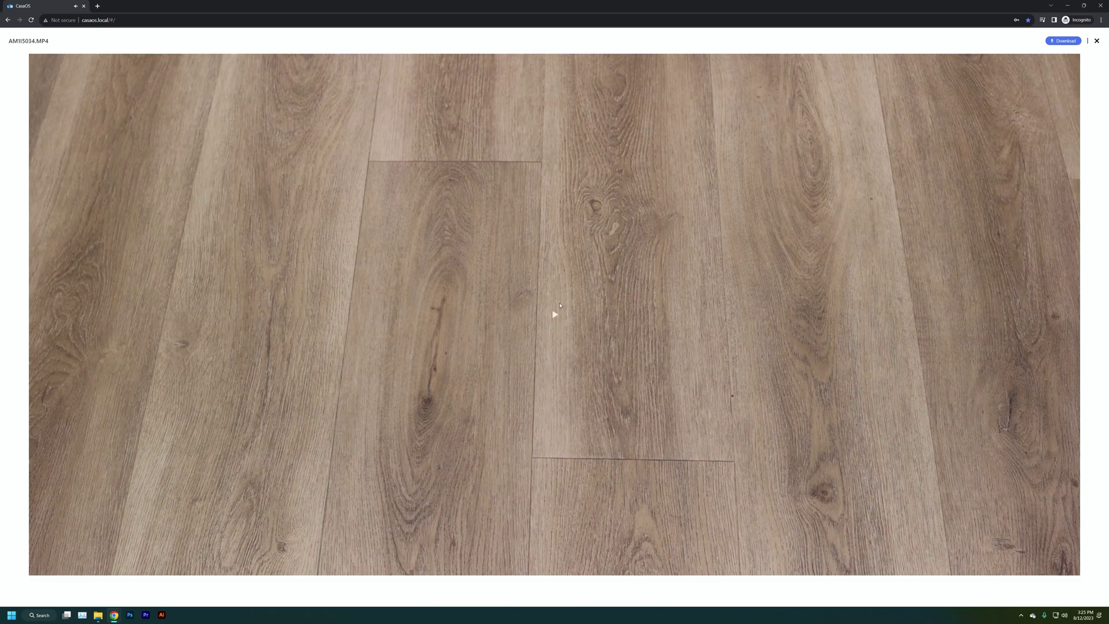
left_click(1097, 40)
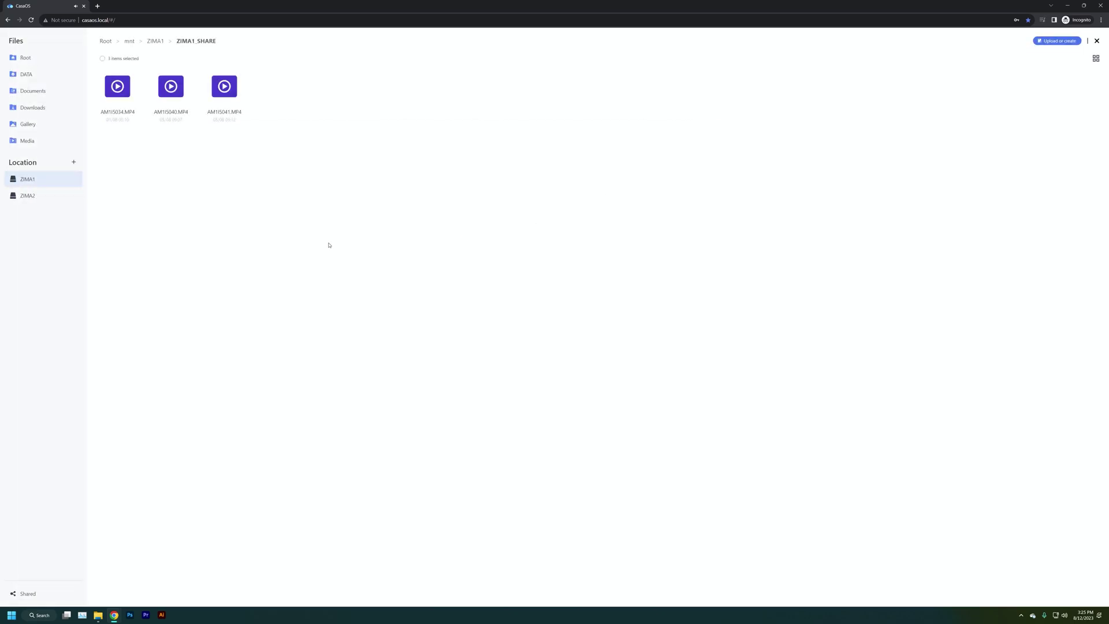
Step: Open AM1I5040.MP4 in ZIMA1_SHARE, download it to the Downloads folder and close the preview
left_click(171, 90)
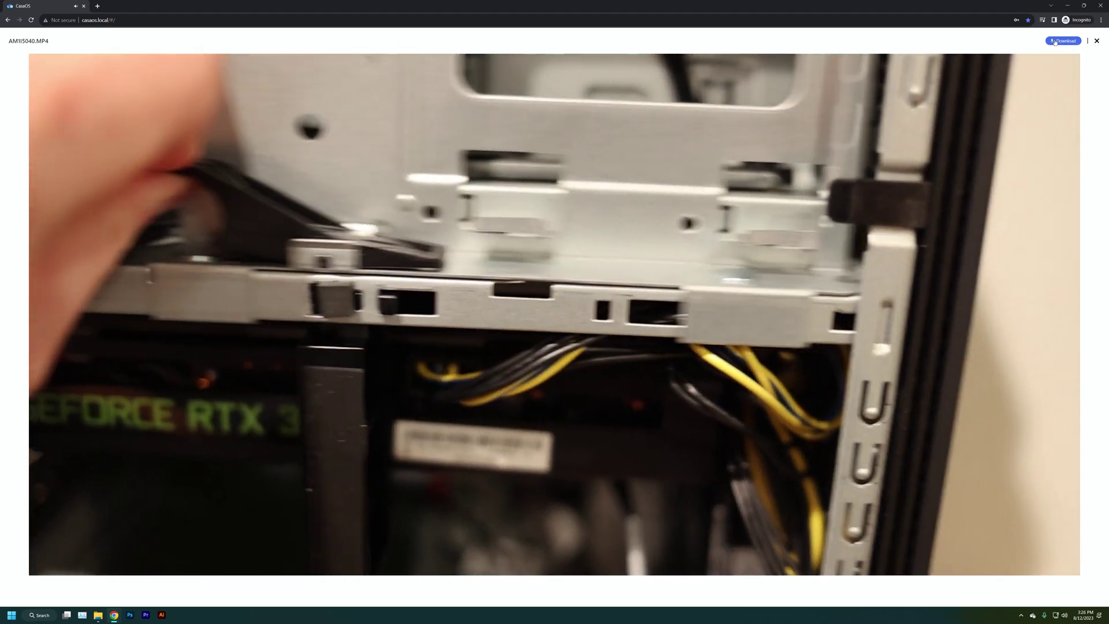
left_click(1055, 41)
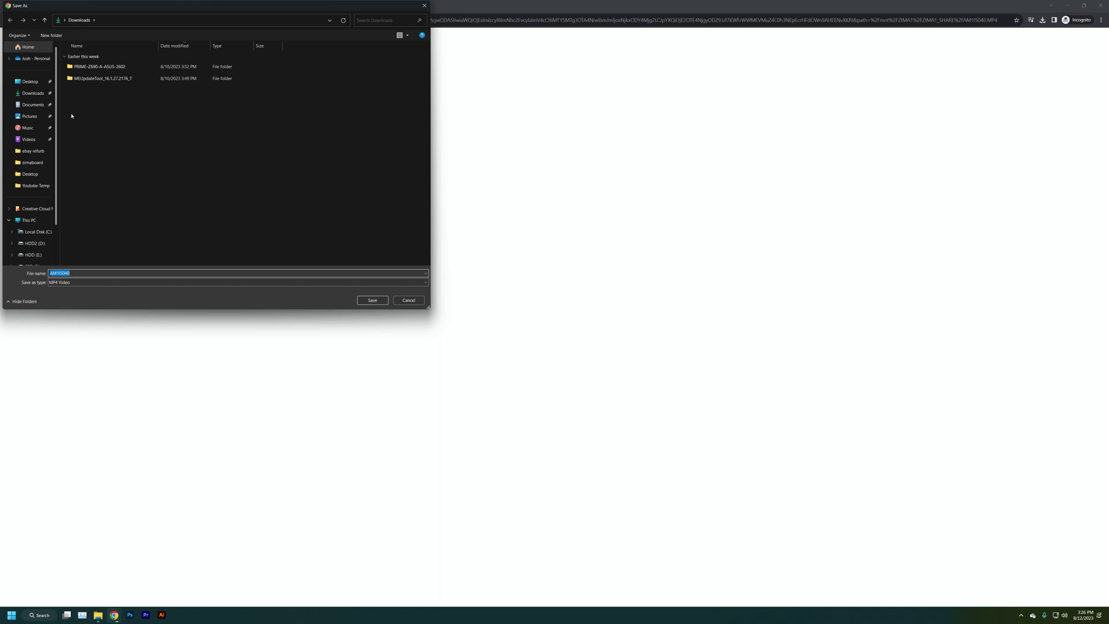
left_click(363, 300)
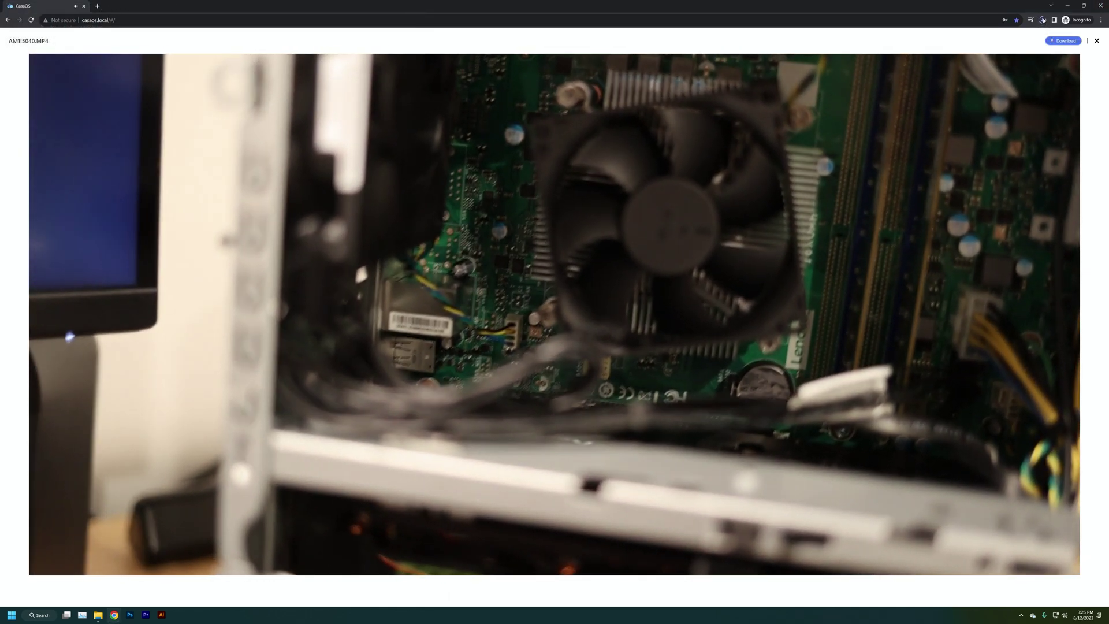
left_click(1042, 20)
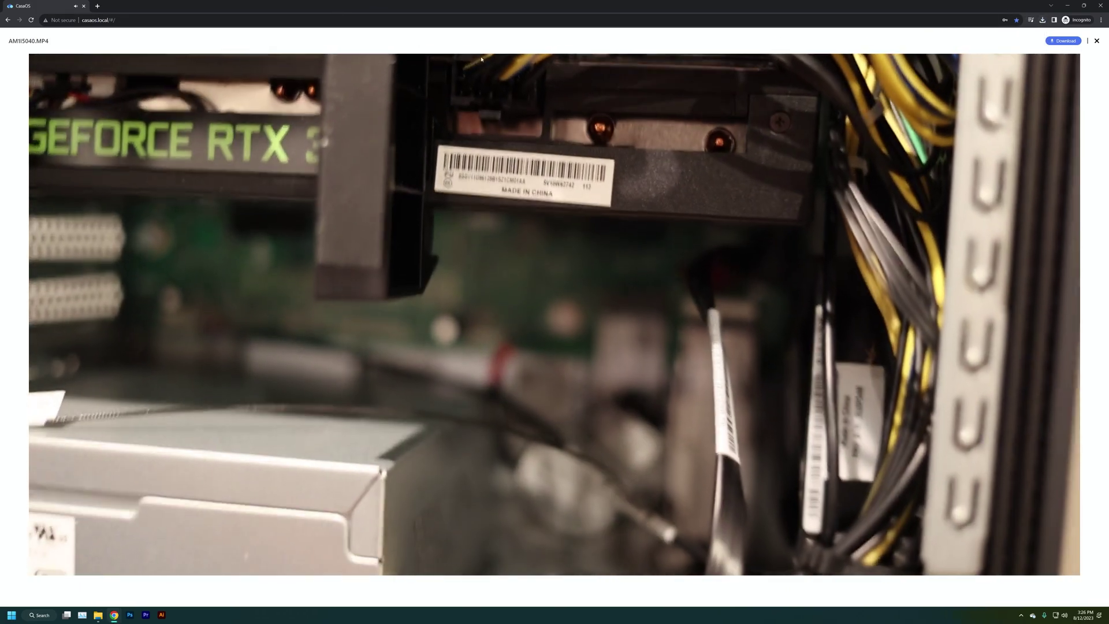
key("Escape")
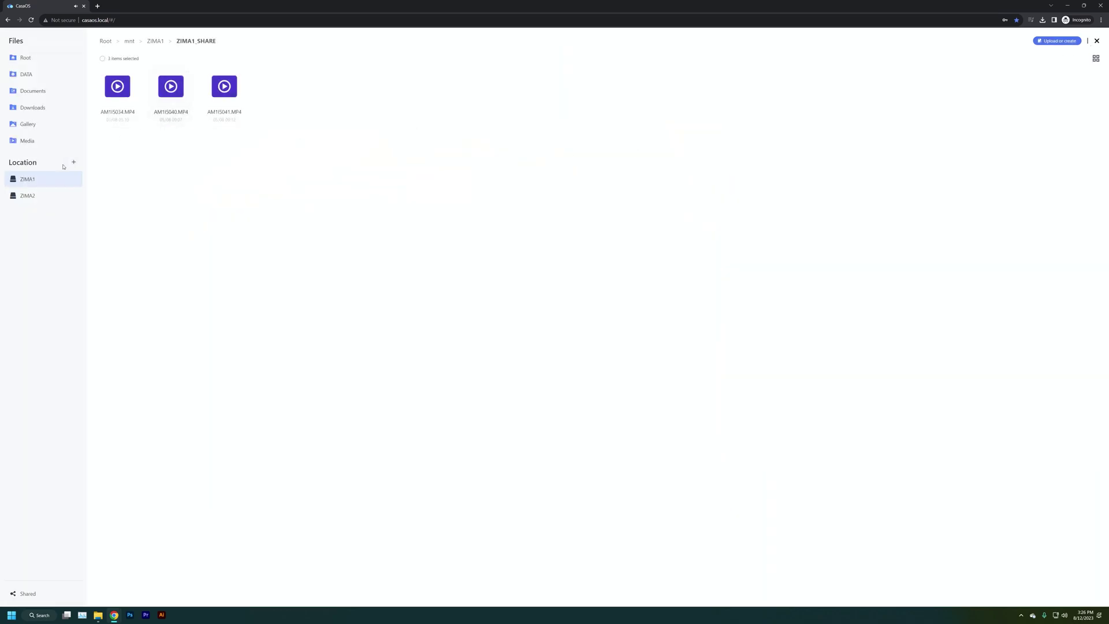
Step: Copy all three videos from ZIMA1_SHARE into the ZIMA2_BACKUP folder on the ZIMA2 drive
left_click(117, 88)
left_click(102, 58)
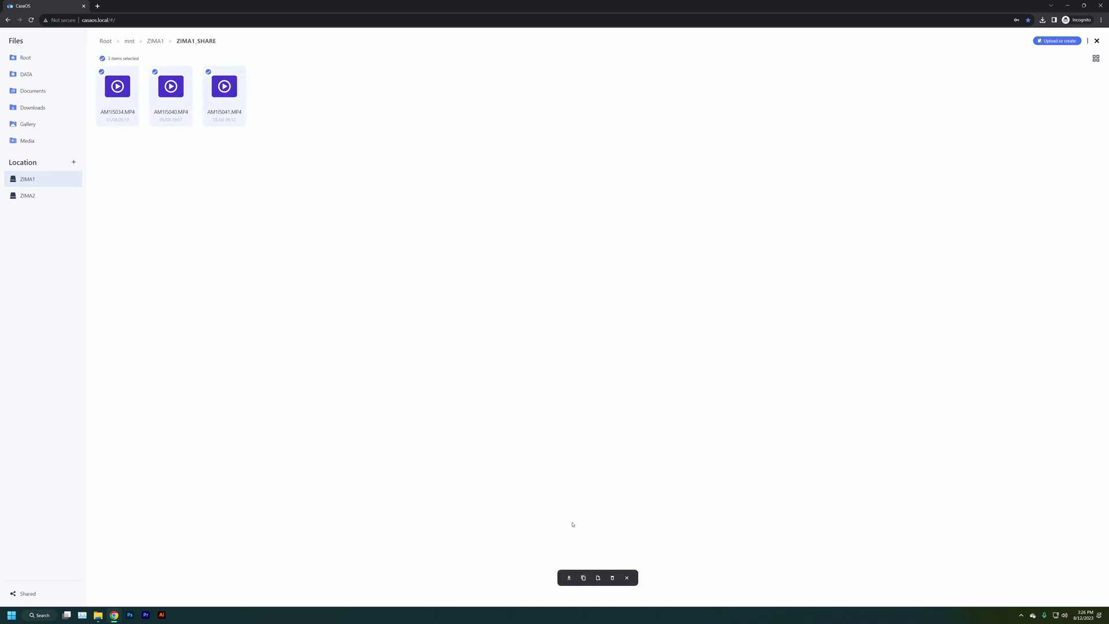
left_click(583, 578)
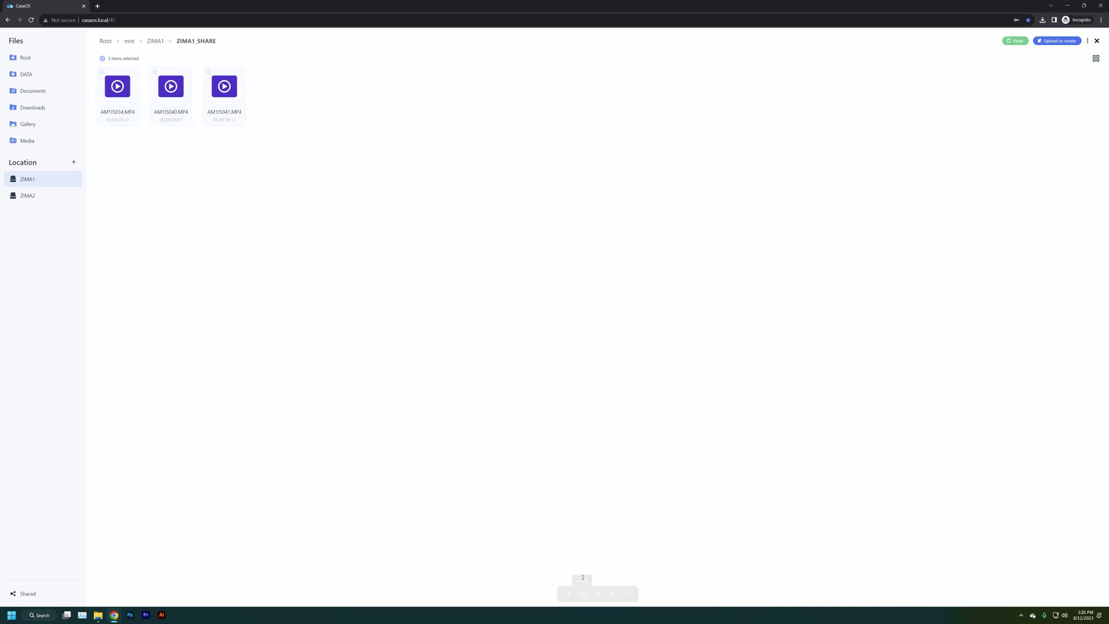
left_click(30, 195)
left_click(127, 96)
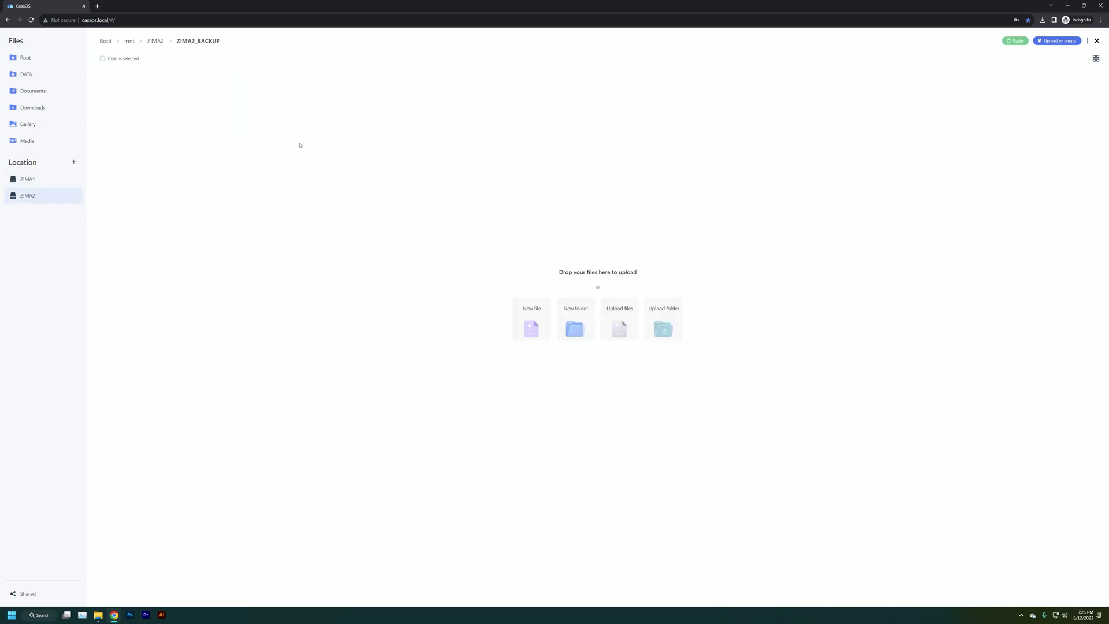
left_click(1015, 41)
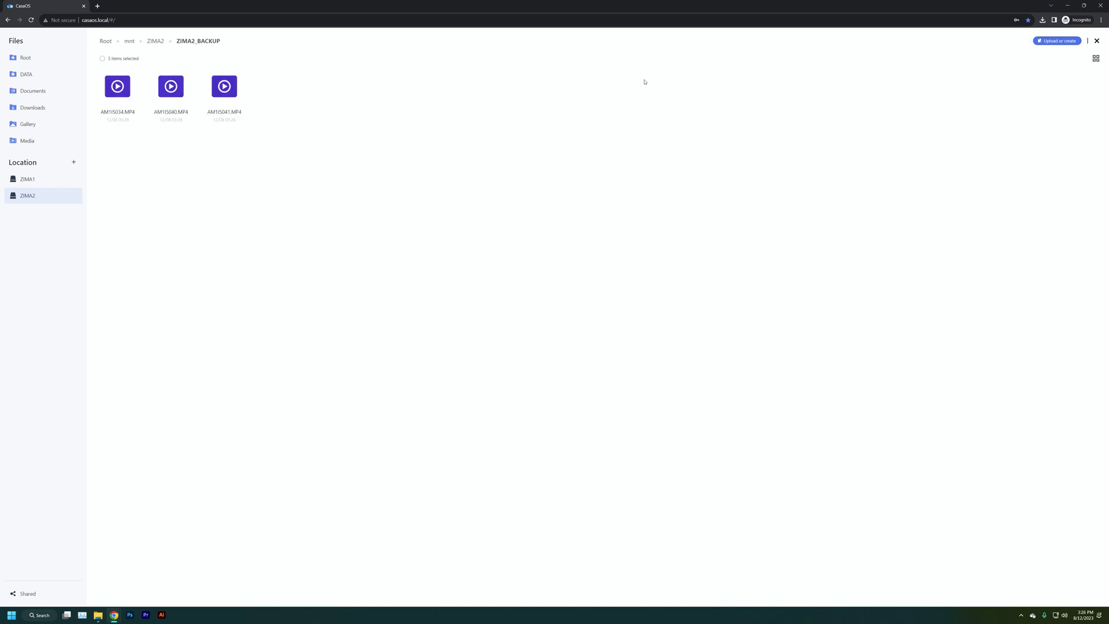
Step: Check the copied AM1I5040.MP4 in ZIMA2_BACKUP by previewing it, and return to the ZIMA1 drive
left_click(38, 194)
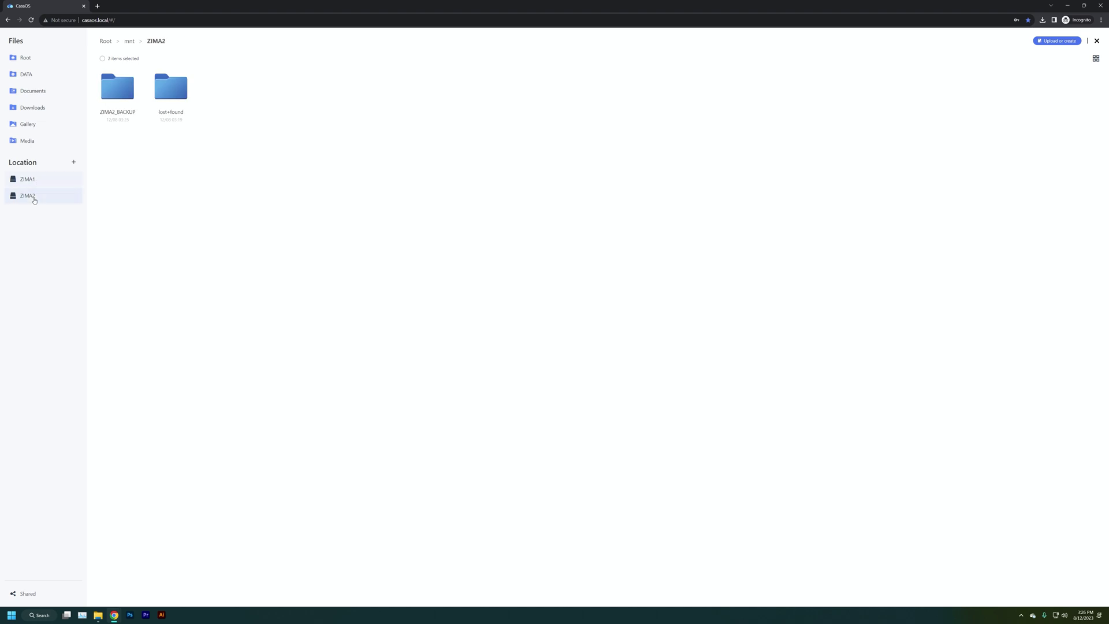
left_click(129, 91)
left_click(172, 93)
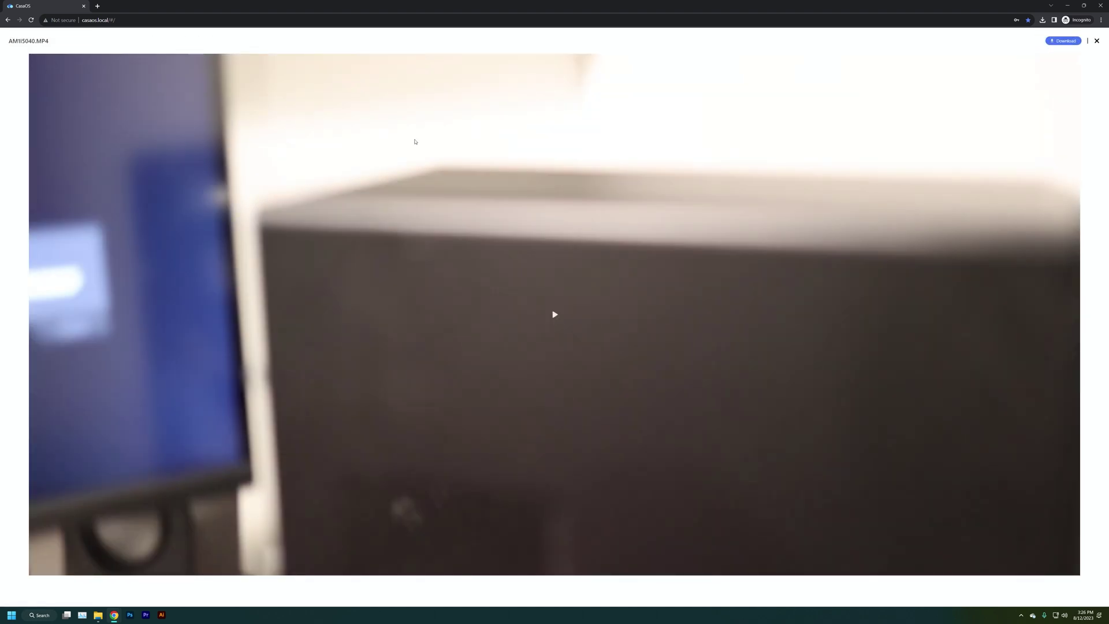
left_click(1096, 40)
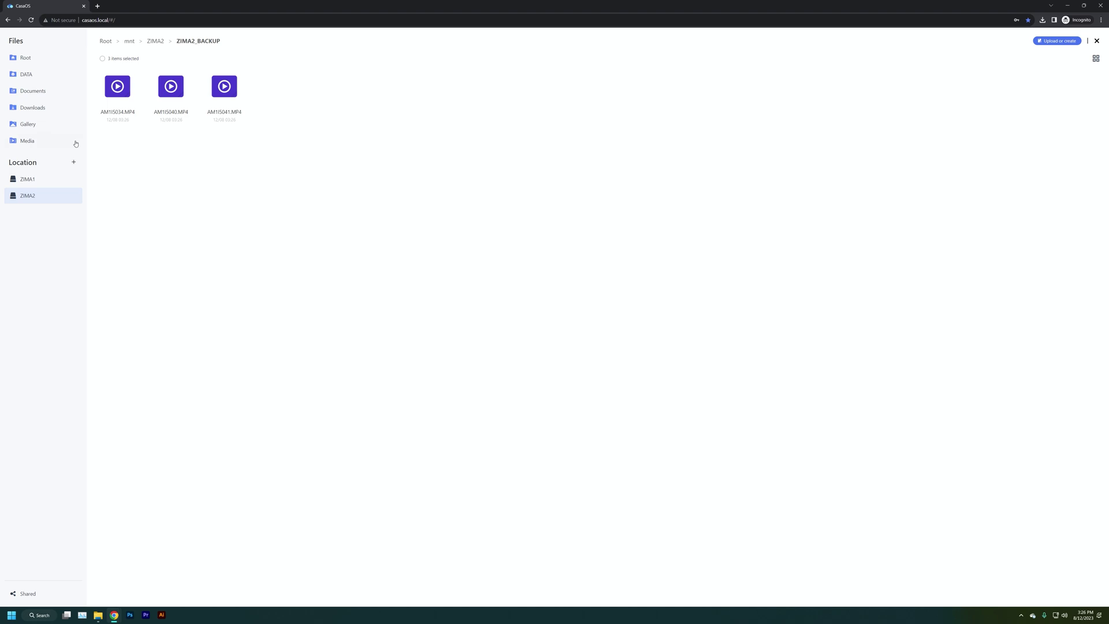
left_click(35, 198)
left_click(38, 180)
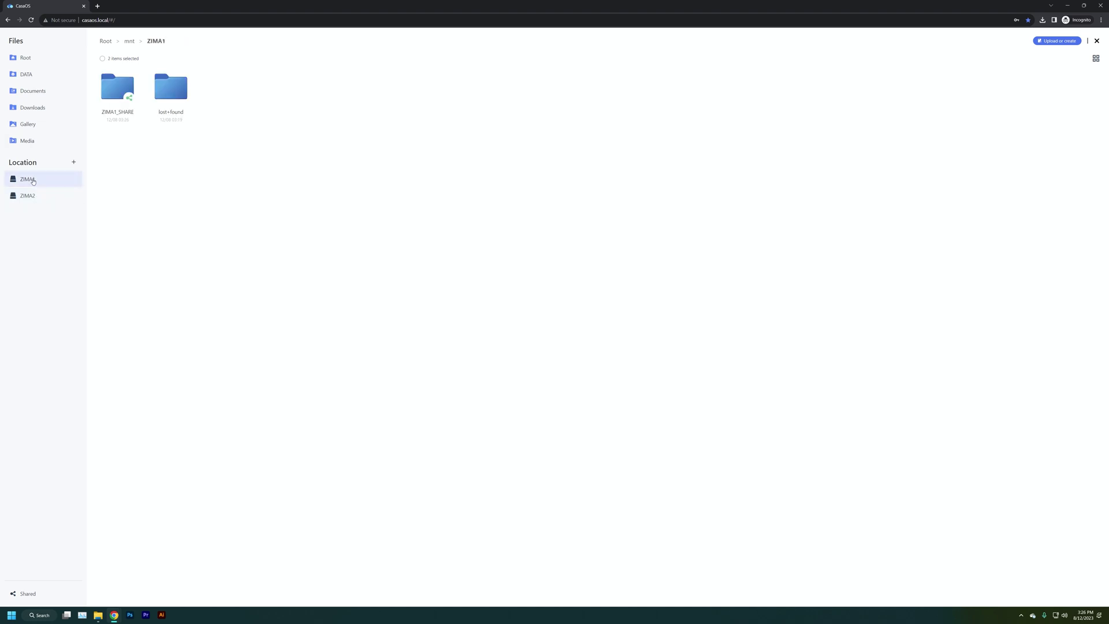
Step: Compare the contents of the ZIMA1 and ZIMA2 drives, finishing in the ZIMA1_SHARE folder
left_click(119, 104)
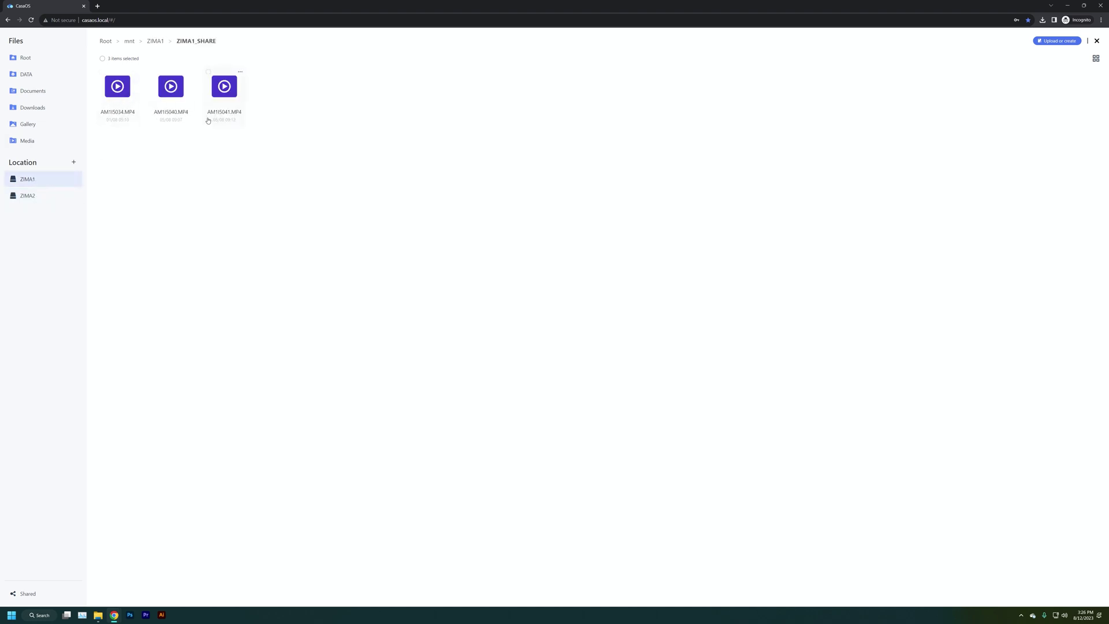
left_click(52, 200)
left_click(44, 179)
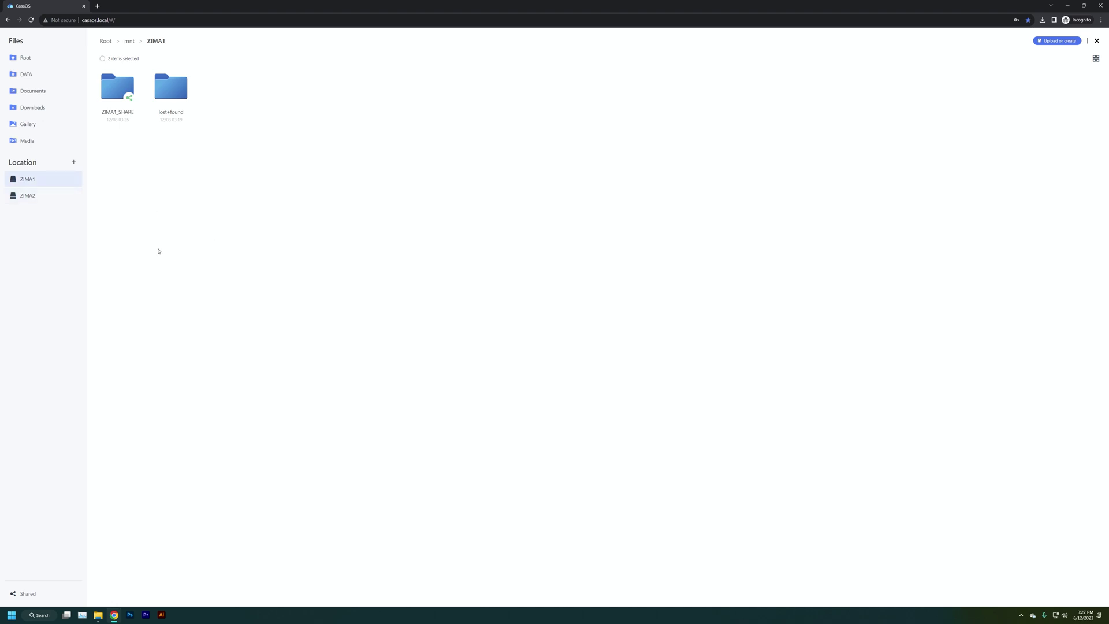
left_click(129, 82)
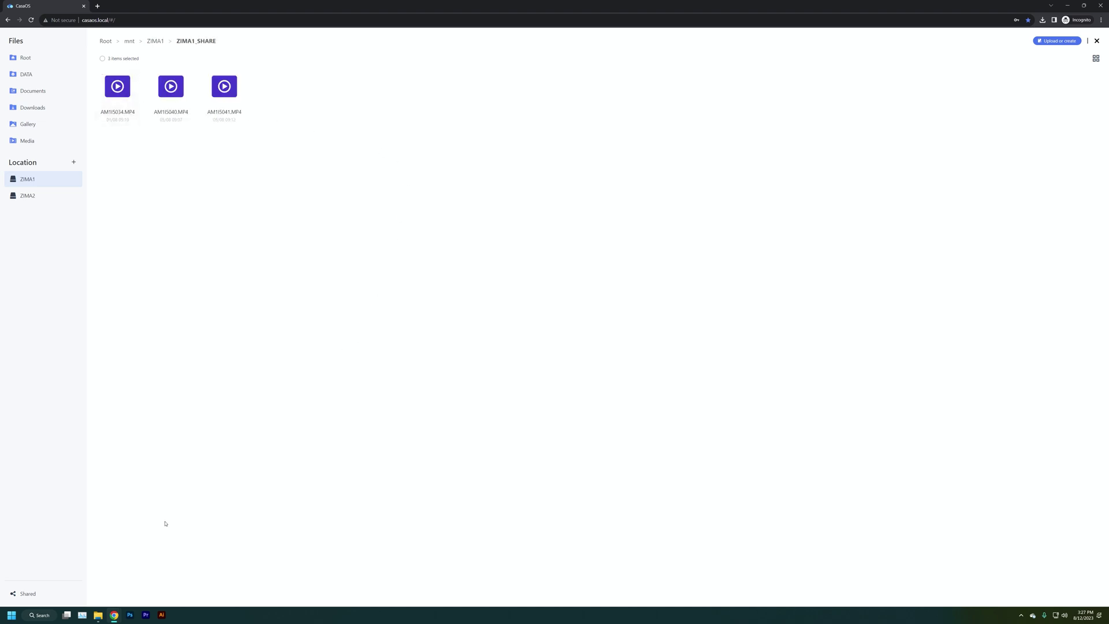
Step: Upload AdobeStock_133457362 from the ebay refurb folder in File Explorer into ZIMA1_SHARE
left_click(99, 615)
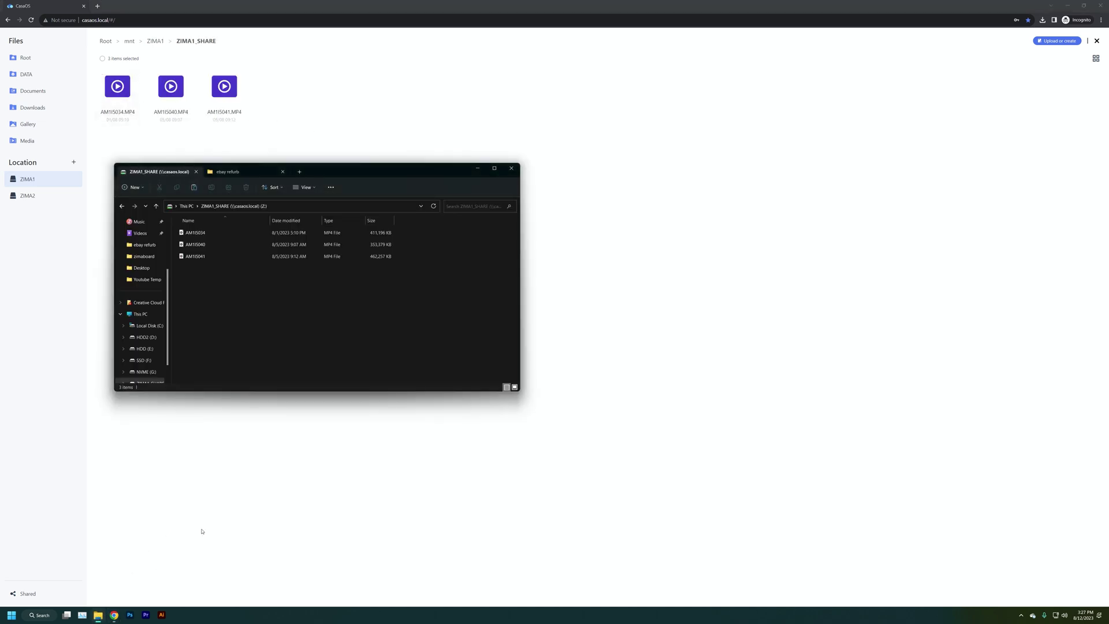
left_click_drag(232, 172, 527, 206)
left_click(527, 205)
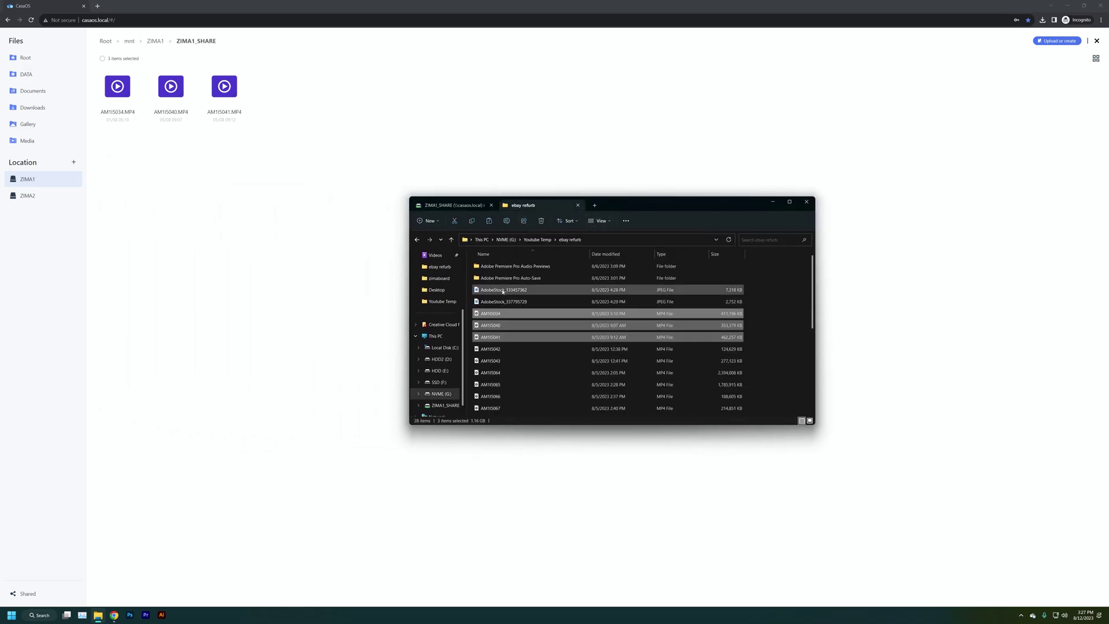
left_click_drag(503, 289, 1100, 43)
Step: Close the file browser and install Duplicati from the App Store
left_click(1097, 41)
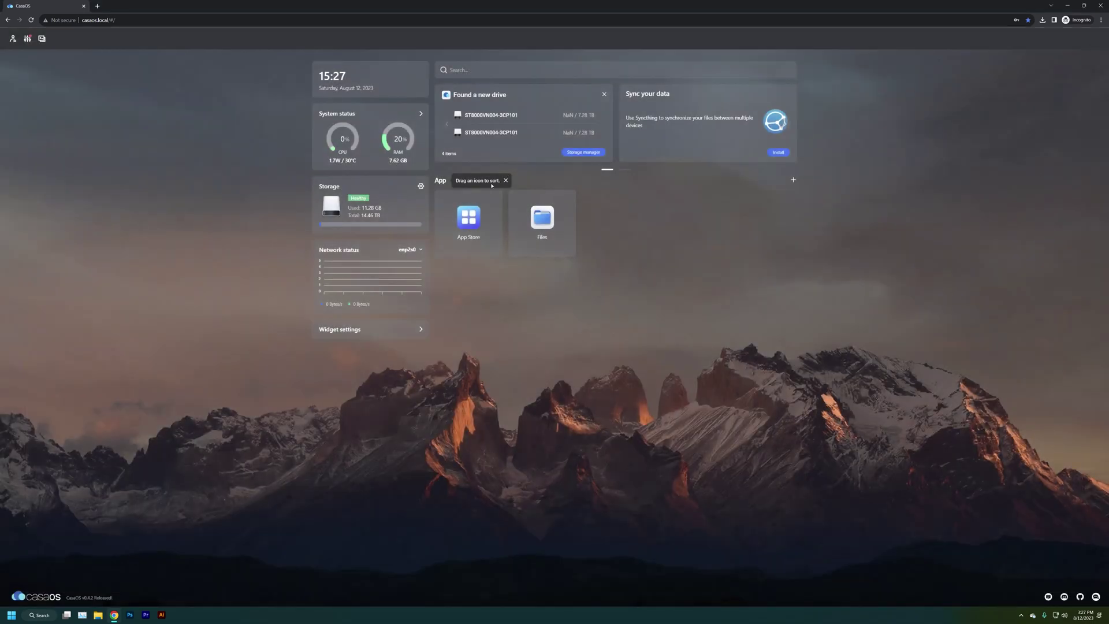
left_click(469, 217)
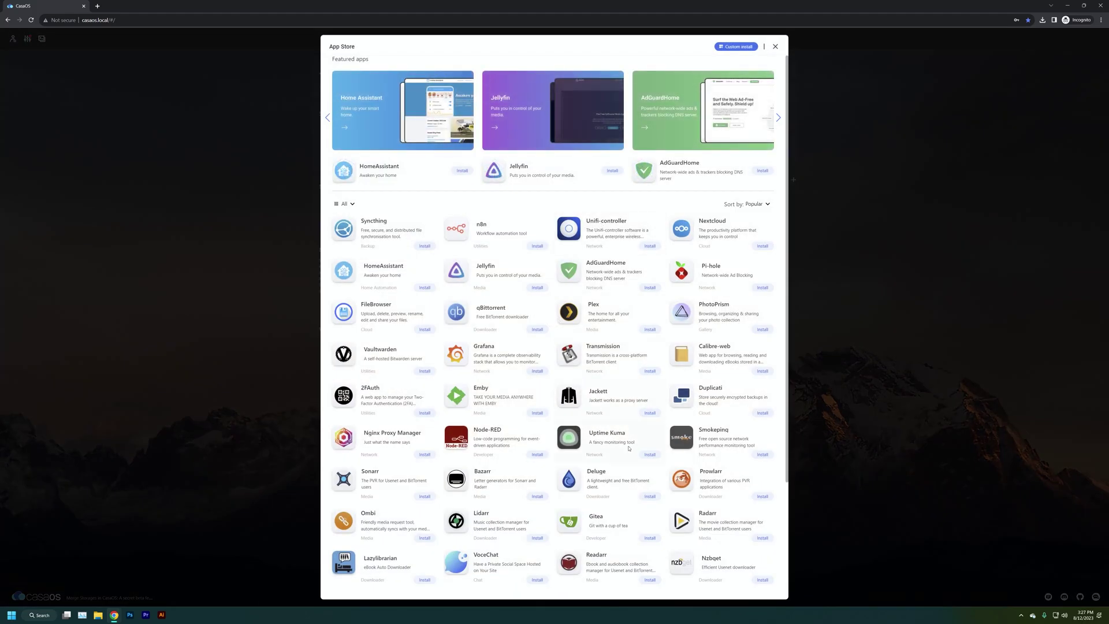
left_click(761, 412)
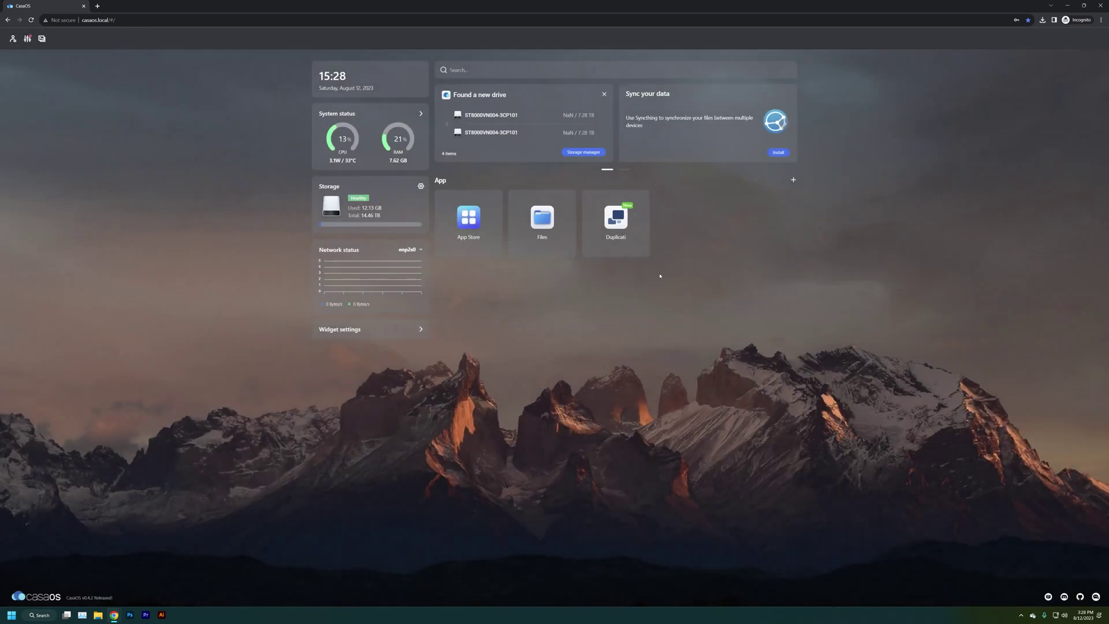
Step: Add a Duplicati volume mapping host path /mnt/ZIMA1/ZIMA1_SHARE to container path /ZIMA1 and save the settings
left_click(643, 202)
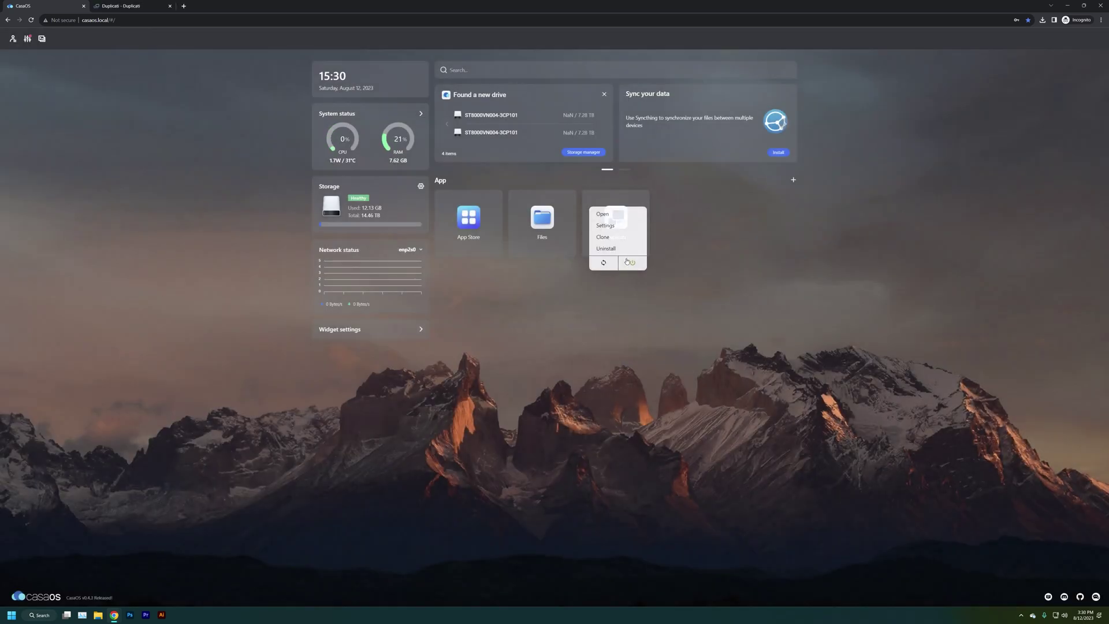
left_click(623, 227)
left_click(643, 243)
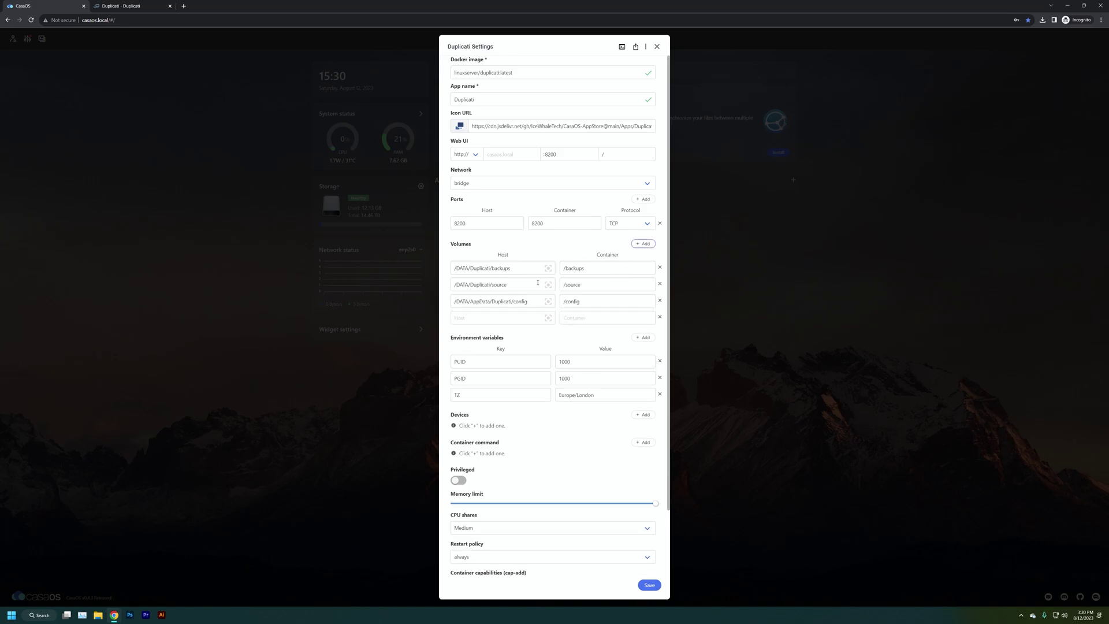
left_click(488, 314)
type("/mnt/ZIMA1/ZIMA1_SHARE")
left_click(649, 585)
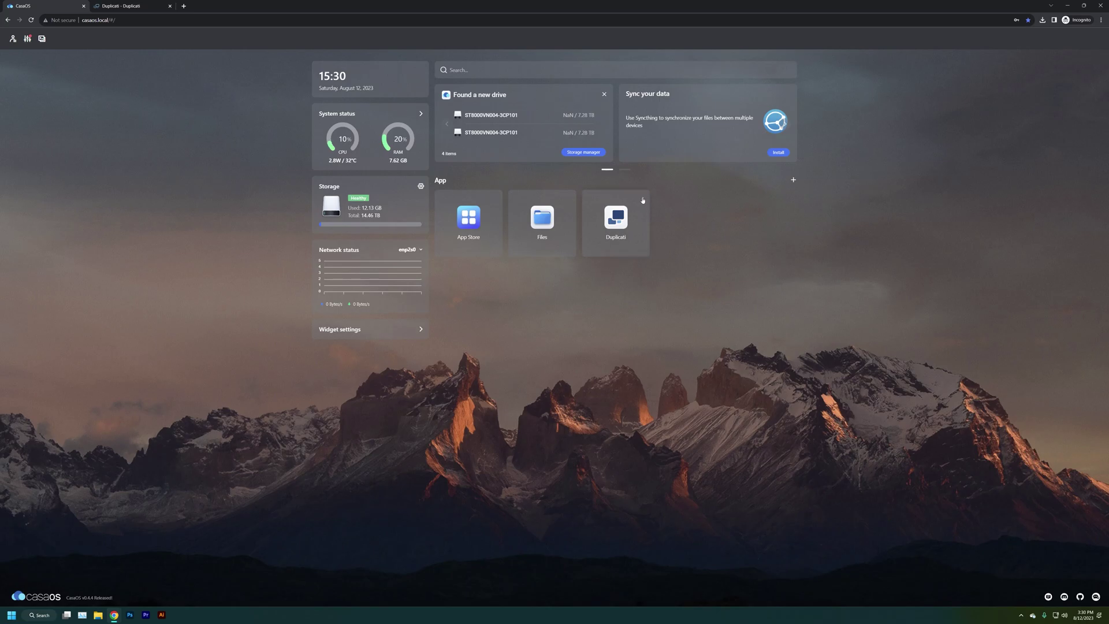
Step: Copy the path of the ZIMA2_BACKUP folder on the ZIMA2 drive and close the file browser
left_click(560, 205)
left_click(28, 195)
left_click(134, 73)
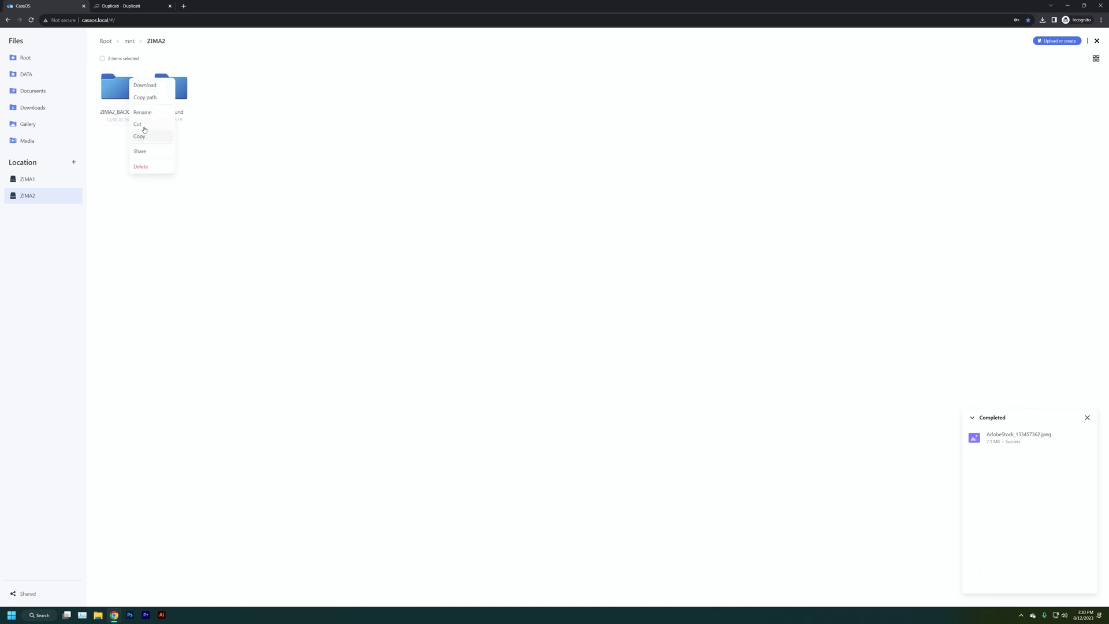
left_click(147, 98)
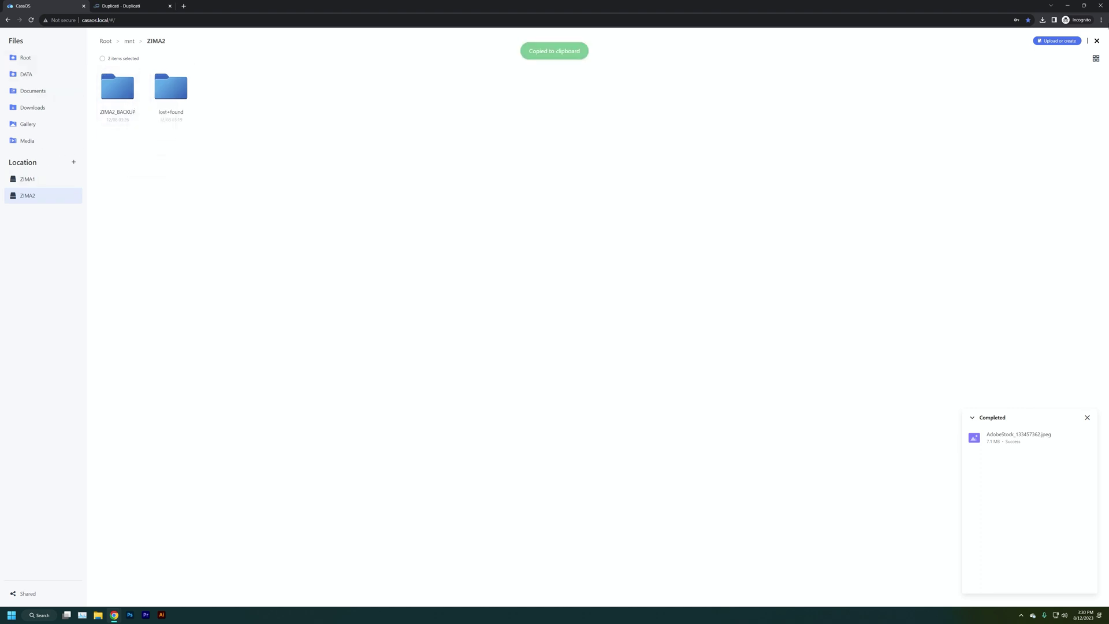
left_click(1097, 41)
Step: Add a second Duplicati volume mapping host path /mnt/ZIMA2/ZIMA2_BACKUP to container path /Backup
left_click(643, 200)
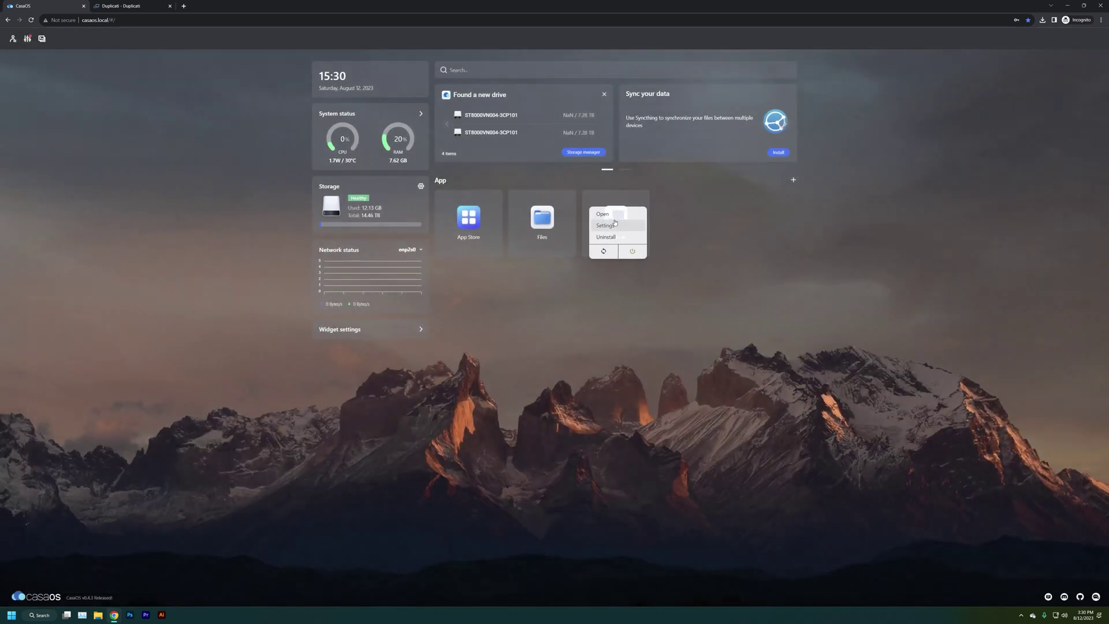
left_click(606, 225)
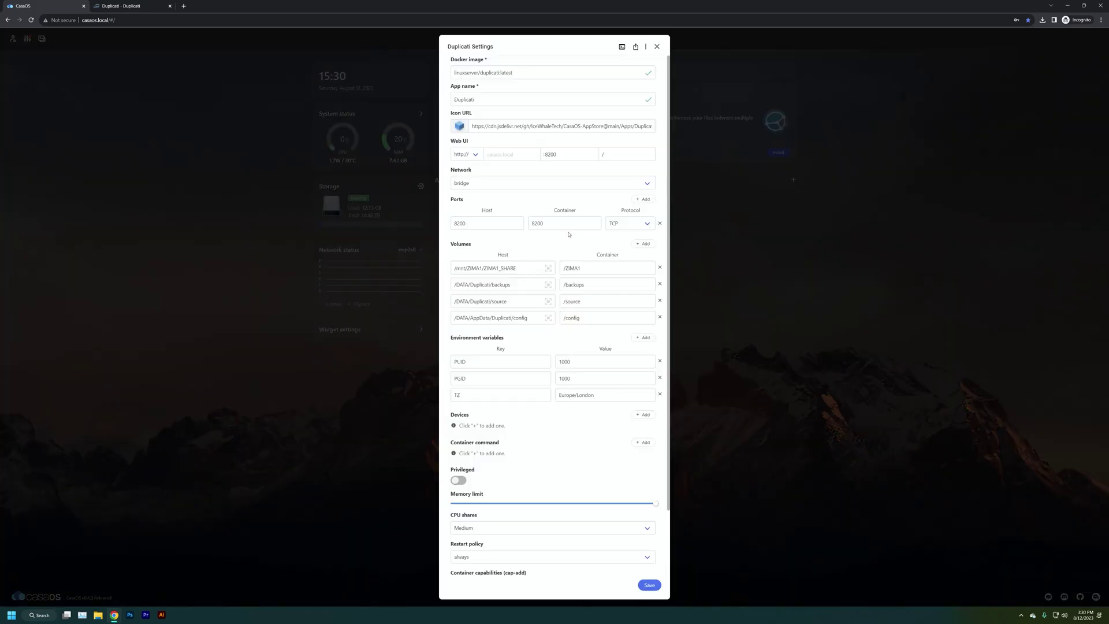
left_click(643, 243)
left_click(487, 335)
key("ctrl+v")
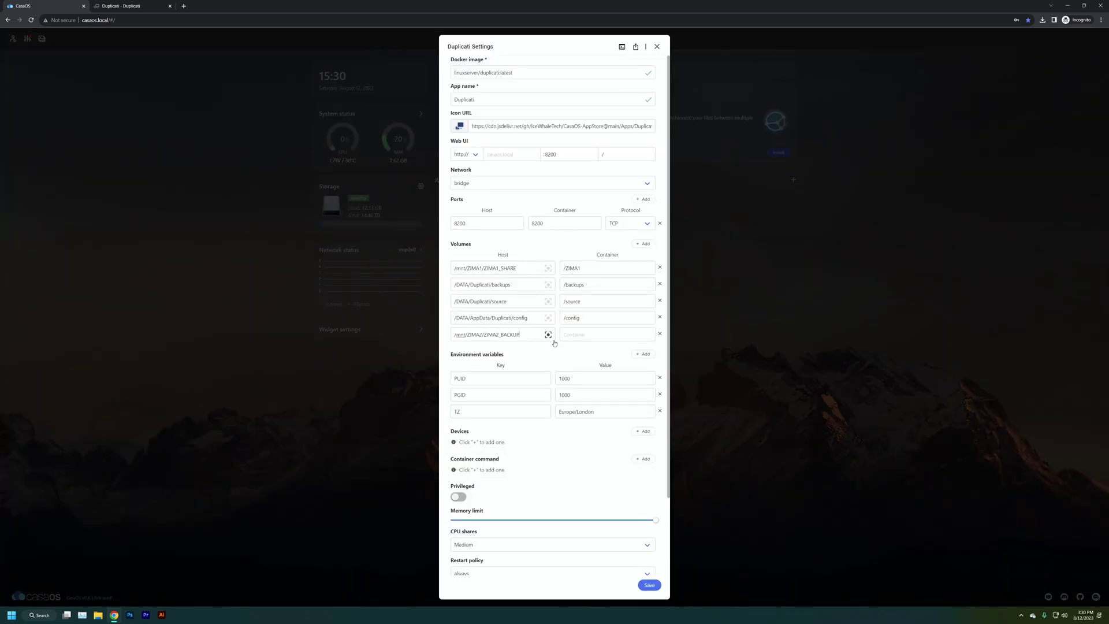
left_click(582, 335)
type("/Backups")
Step: Set Duplicati's PUID and PGID to 0 and TZ to America/New York, and save the settings
left_click_drag(585, 383, 546, 377)
type("0")
left_click_drag(578, 395, 547, 391)
type("0")
left_click_drag(601, 411, 550, 412)
type("America/New York")
left_click(647, 586)
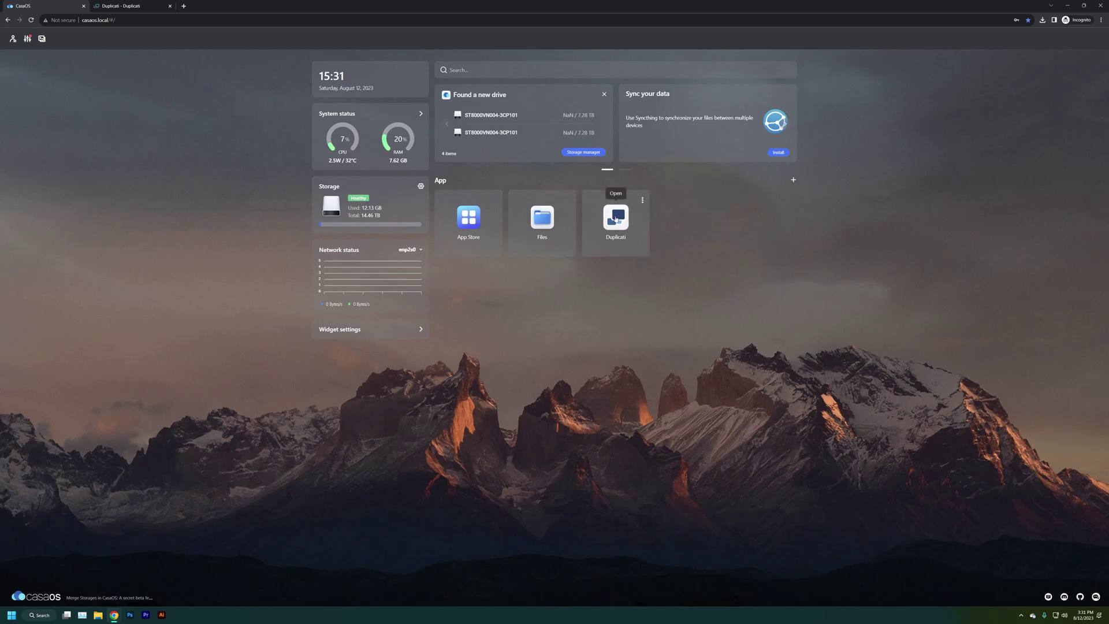
Step: Open Duplicati and configure a new backup named ZIMA BACKUP without encryption, continuing to the destination settings
left_click(617, 217)
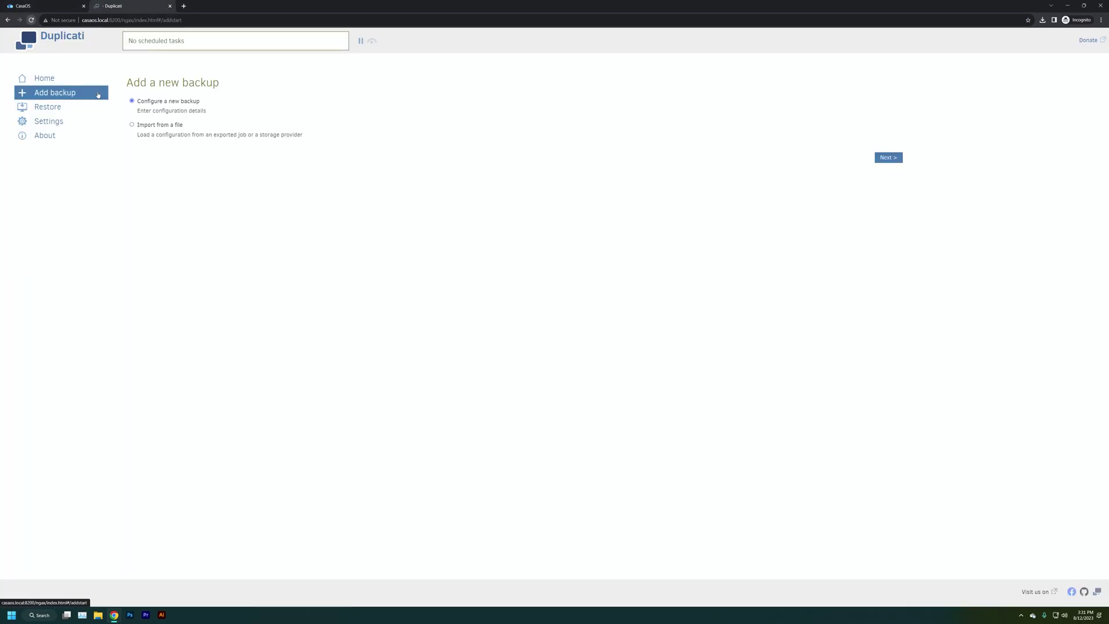
left_click(887, 157)
left_click(243, 150)
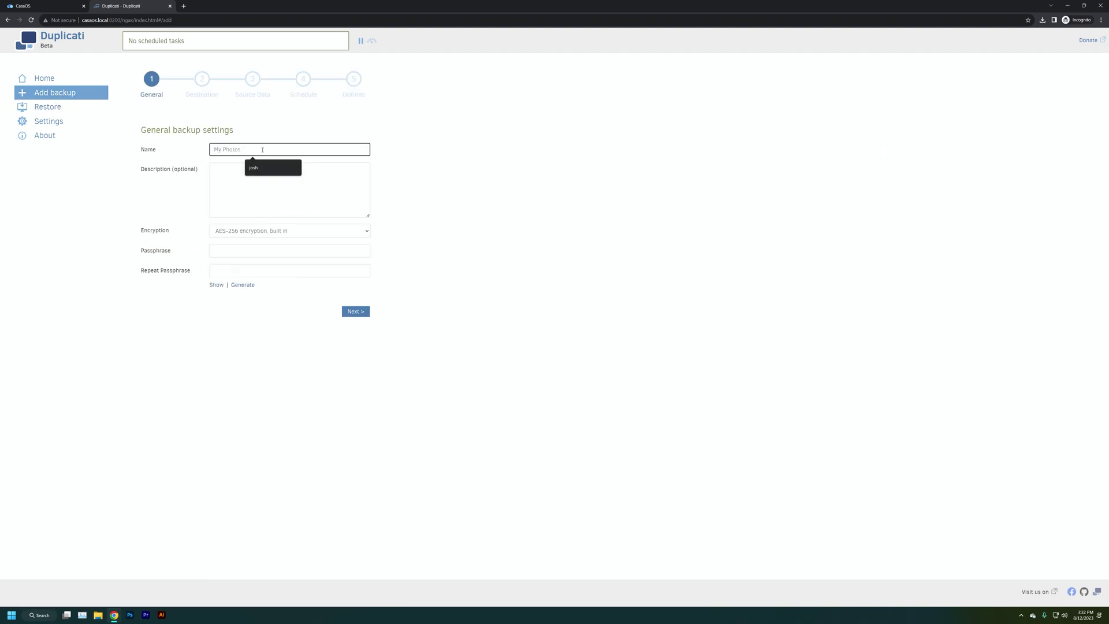
type("ZIM")
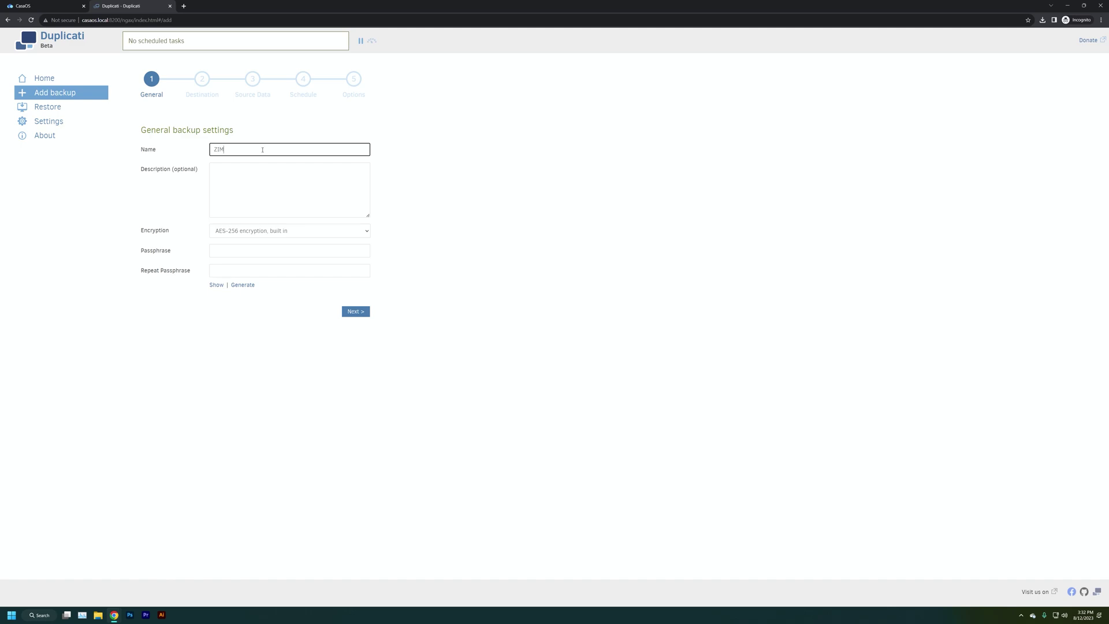
type("A BACKUP")
left_click(311, 231)
left_click(310, 242)
left_click(355, 283)
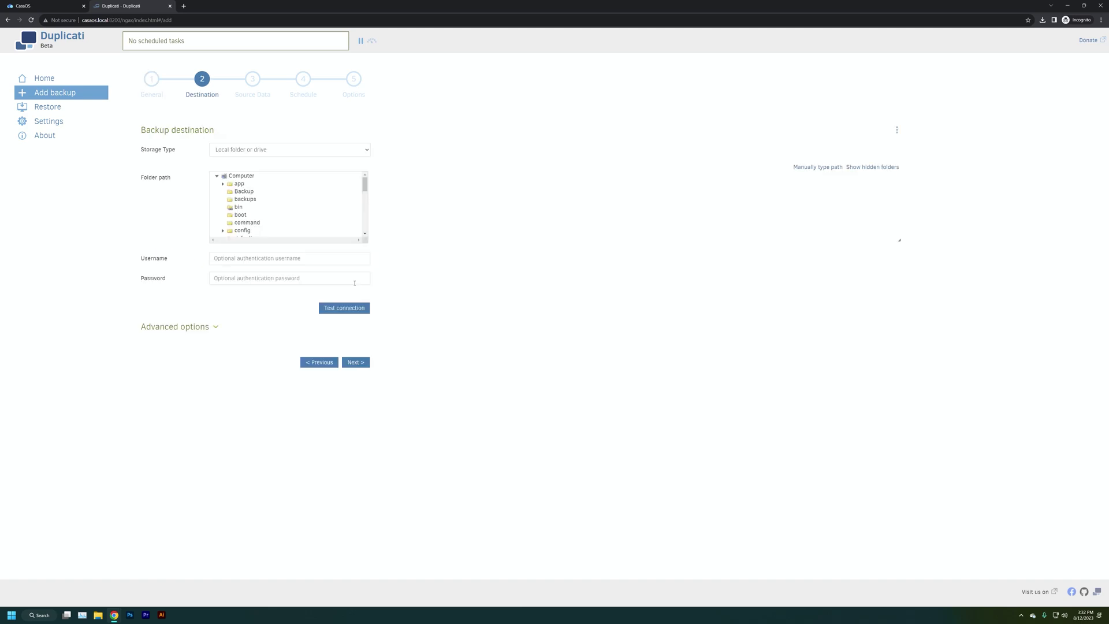
Step: Try using the ZIMA1 folder as the local backup destination and test its connection
scroll(333, 203, "down", 5)
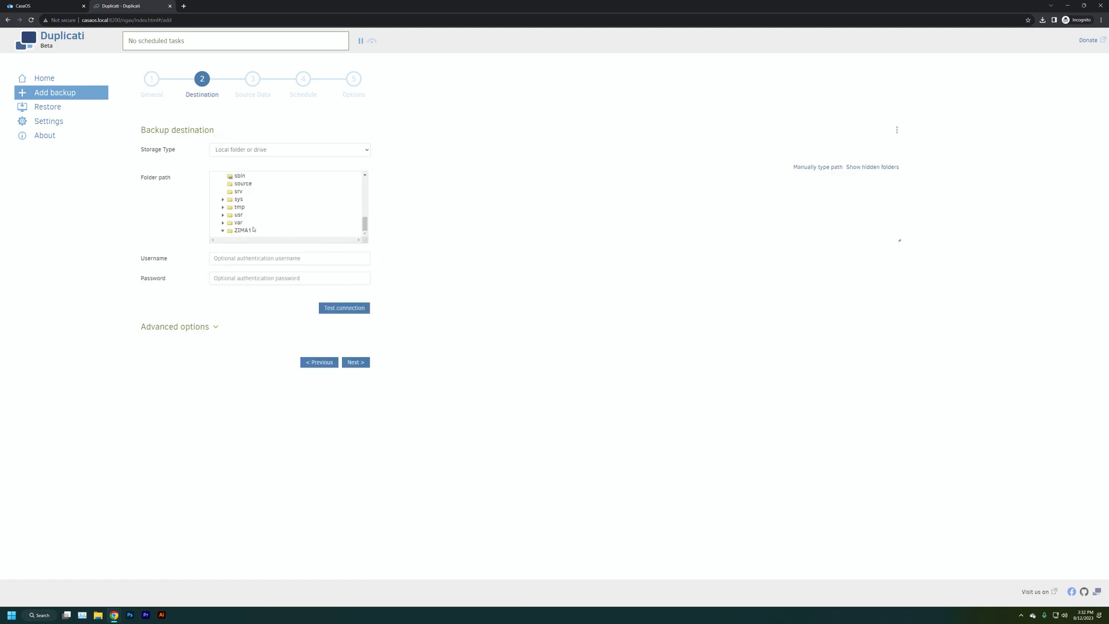
scroll(268, 213, "up", 5)
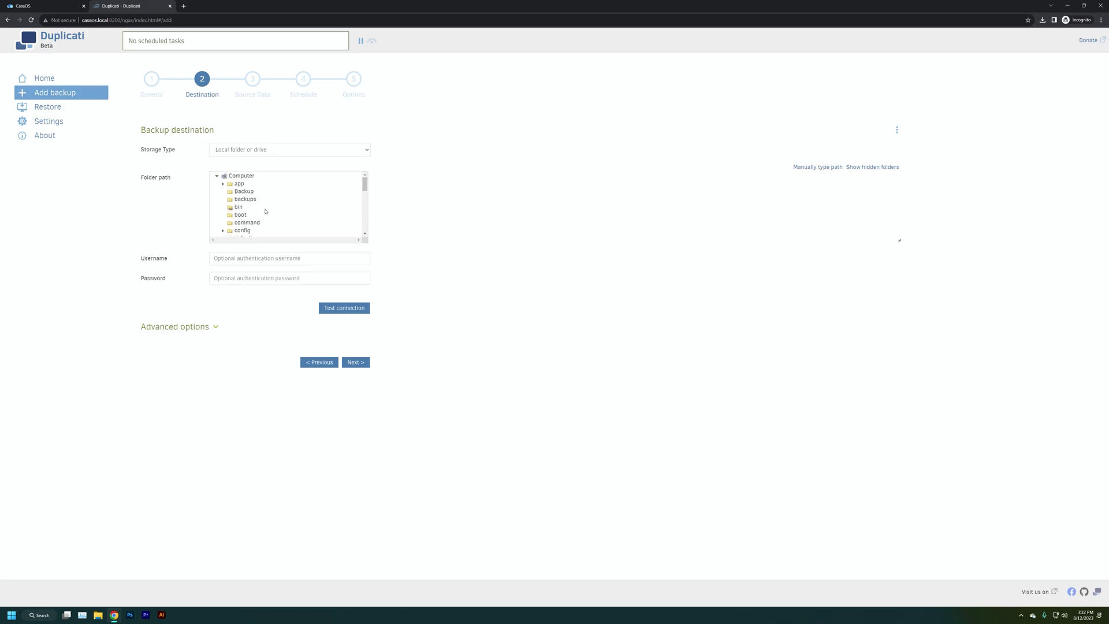
scroll(244, 196, "down", 5)
left_click(242, 230)
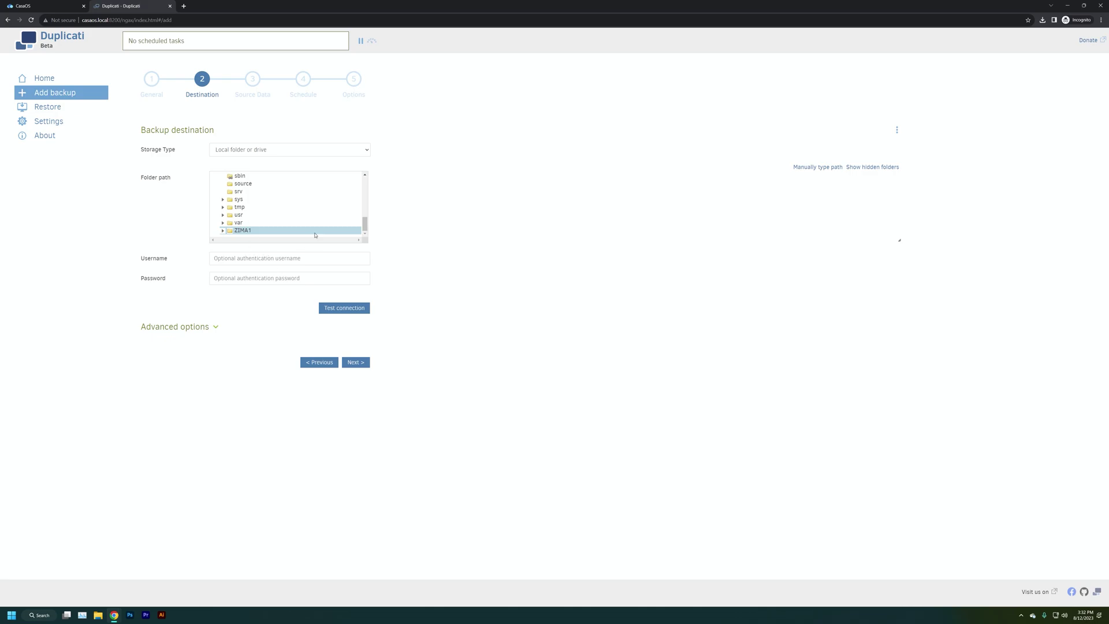
left_click(346, 309)
left_click(585, 331)
left_click(365, 362)
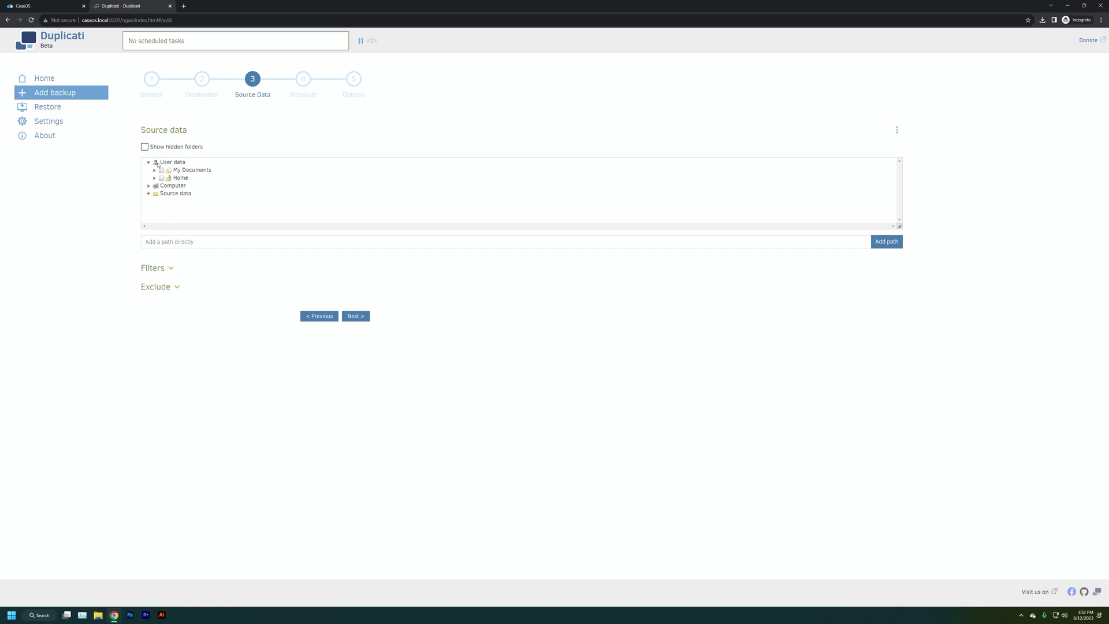
left_click(302, 317)
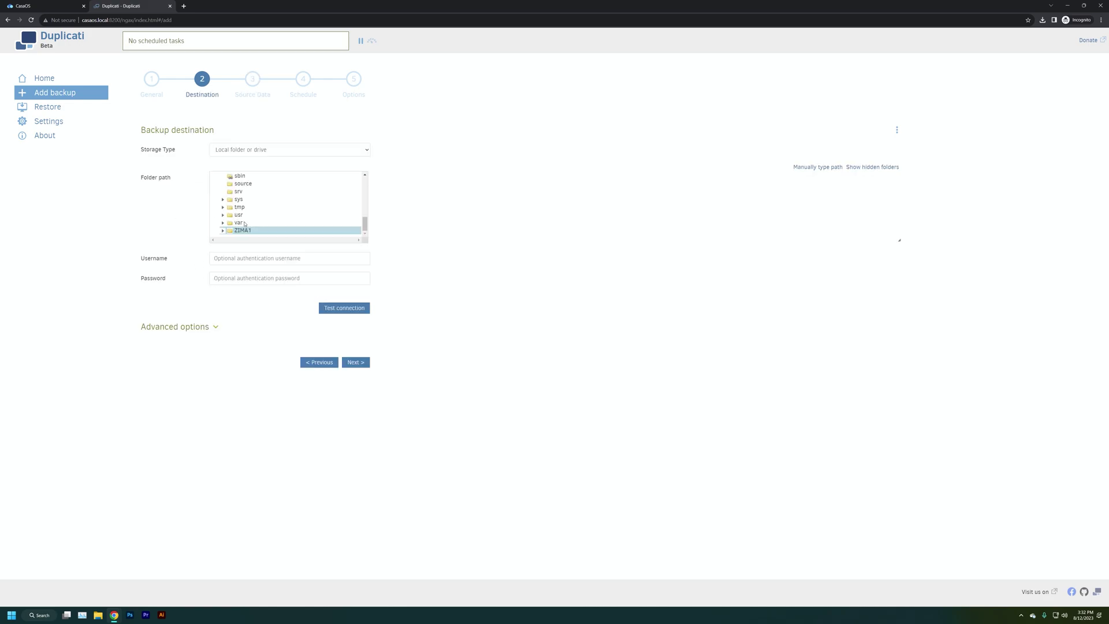
Step: Set the backup destination to the Backup folder, test the connection and continue to the source data
scroll(245, 224, "up", 10)
left_click(268, 190)
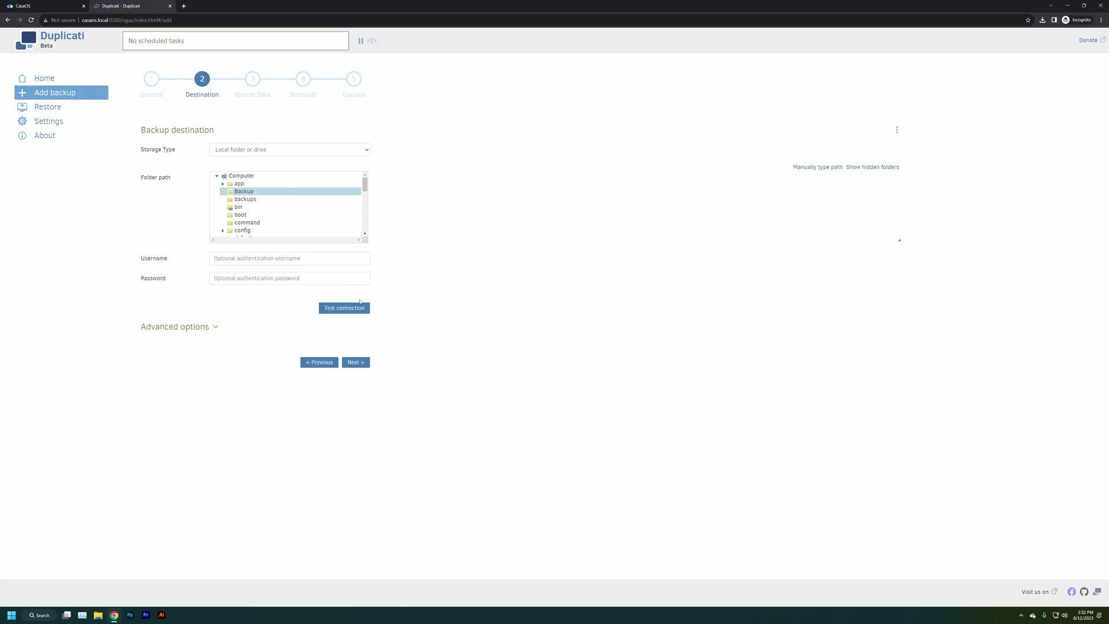
left_click(358, 307)
left_click(593, 335)
left_click(356, 362)
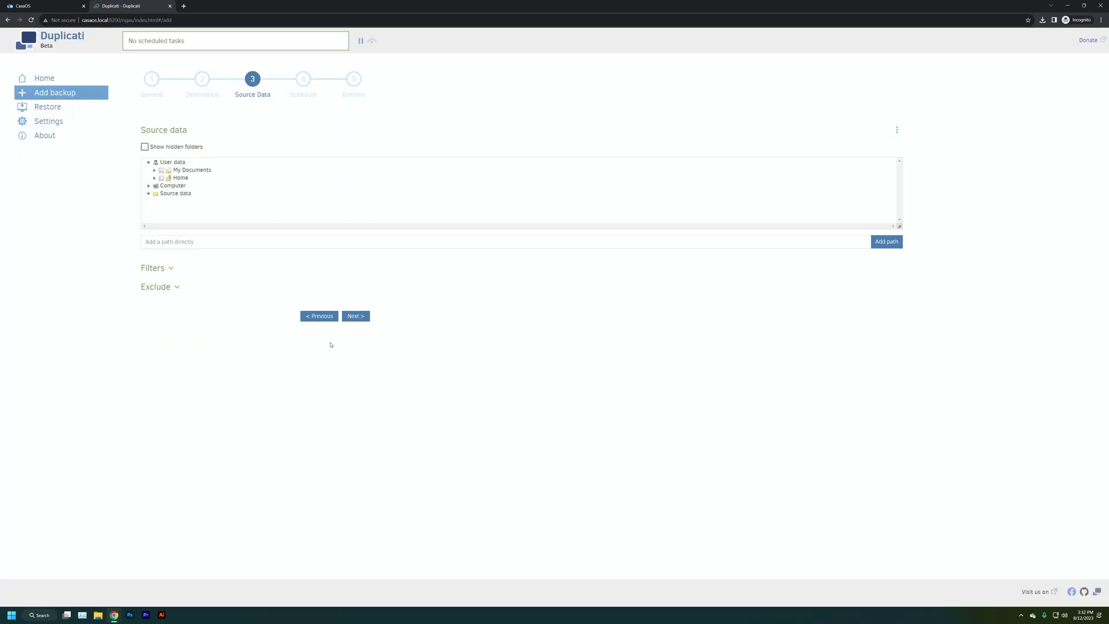
Step: Select the ZIMA1 folder under Computer as the backup's source data and continue to the schedule
left_click(148, 186)
scroll(187, 199, "down", 8)
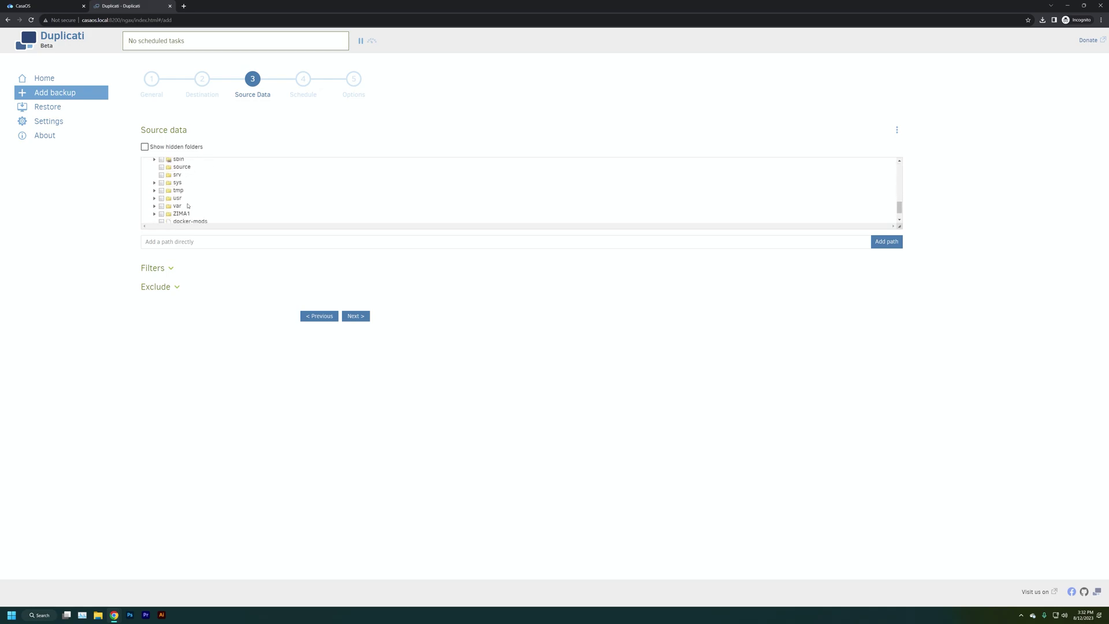
left_click(161, 194)
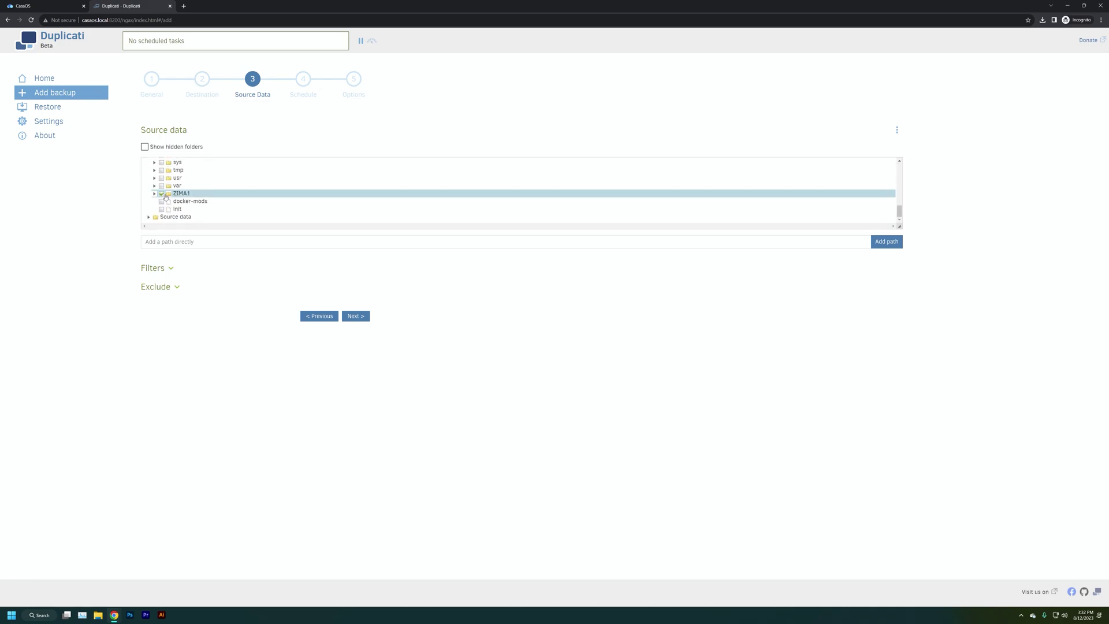
left_click(355, 317)
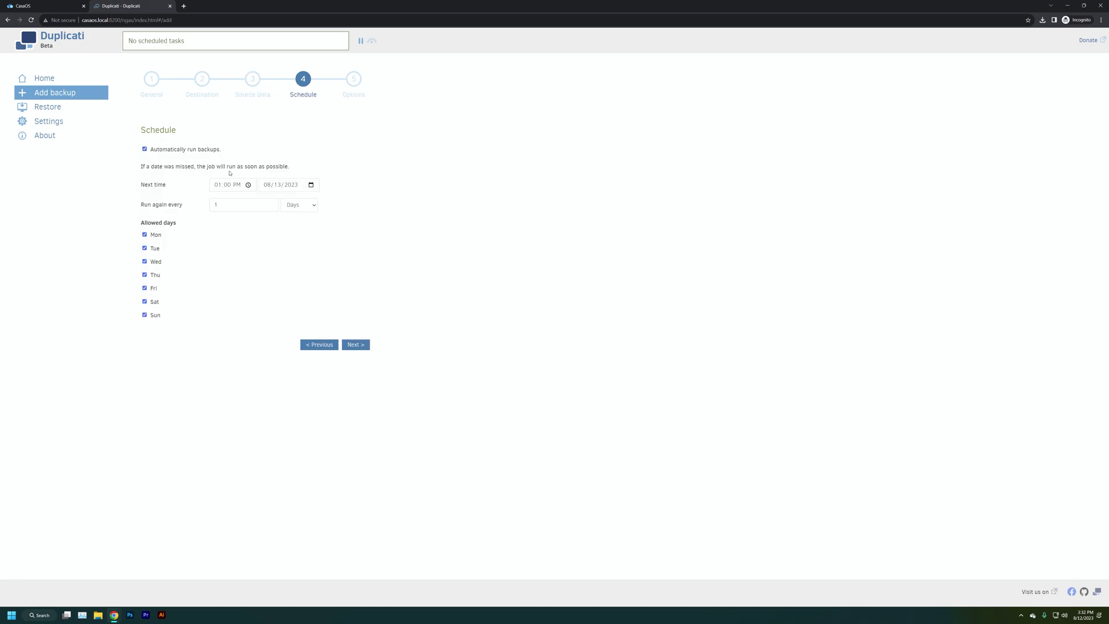
Step: Keep automatic backups enabled and set the next run time to 01:00 AM
left_click(145, 150)
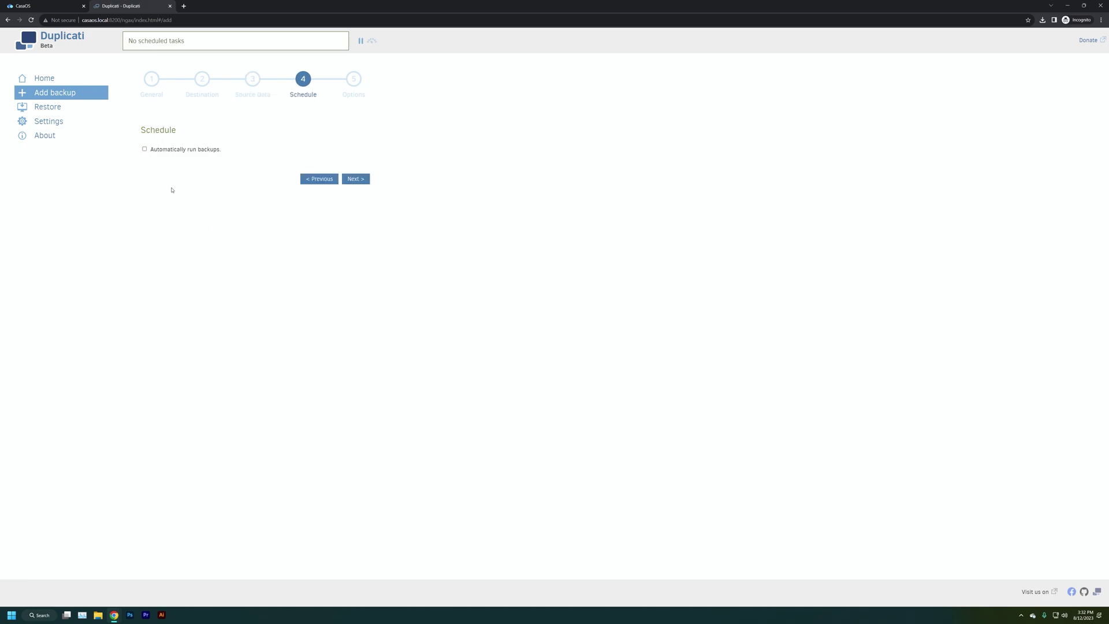
left_click(145, 150)
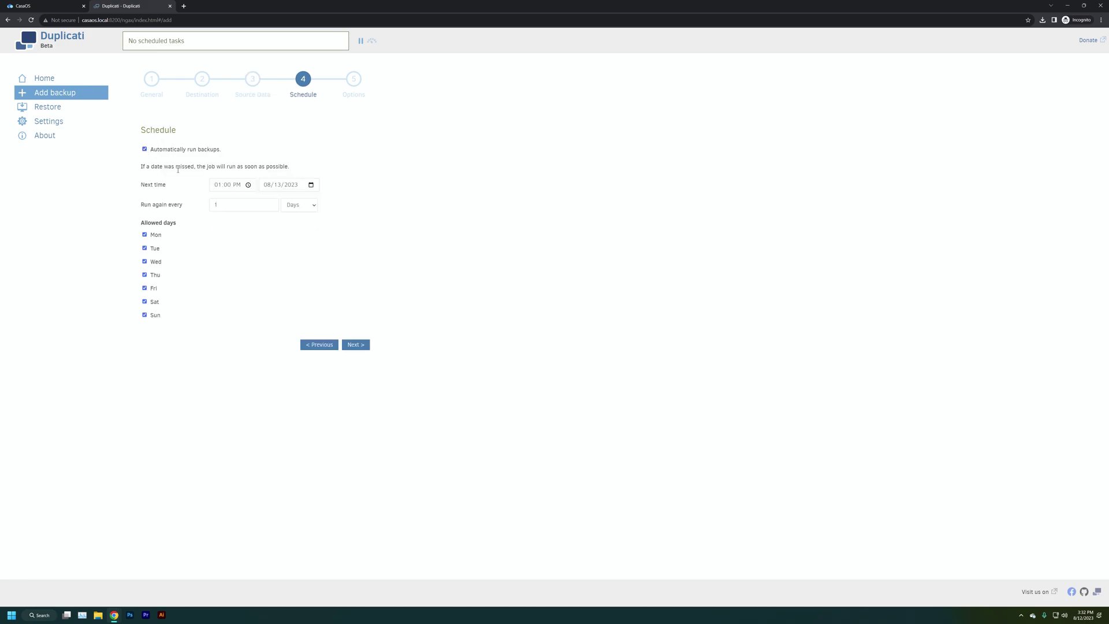
left_click(248, 186)
left_click(260, 211)
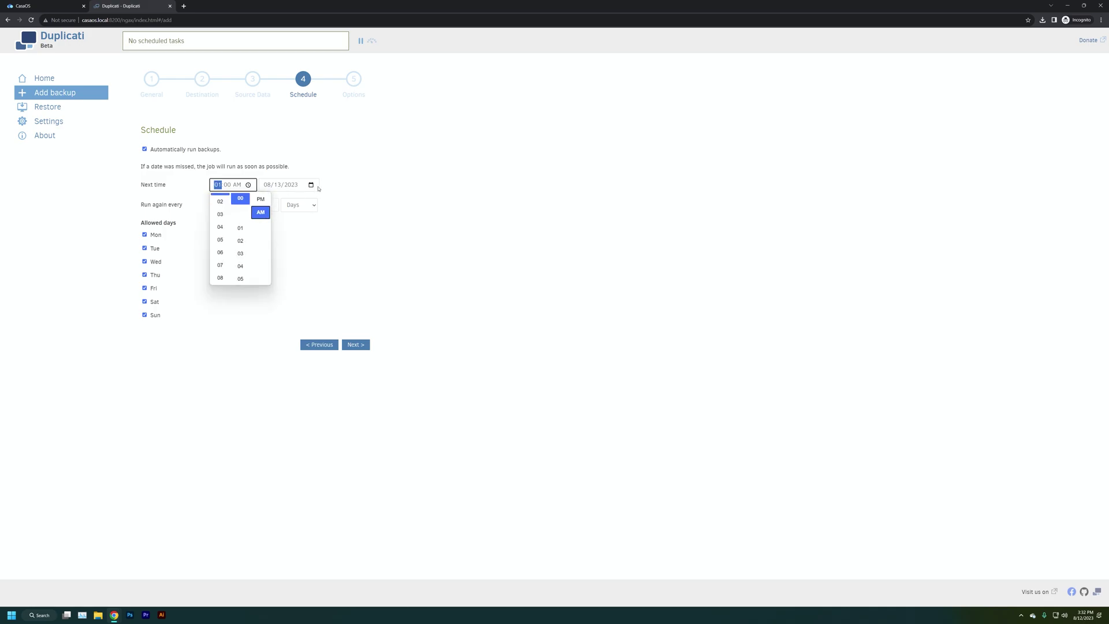
left_click(333, 194)
Step: Restrict the backup schedule to Sunday by disallowing Monday through Saturday
left_click(144, 234)
left_click(145, 248)
left_click(144, 261)
left_click(144, 274)
left_click(144, 287)
left_click(144, 301)
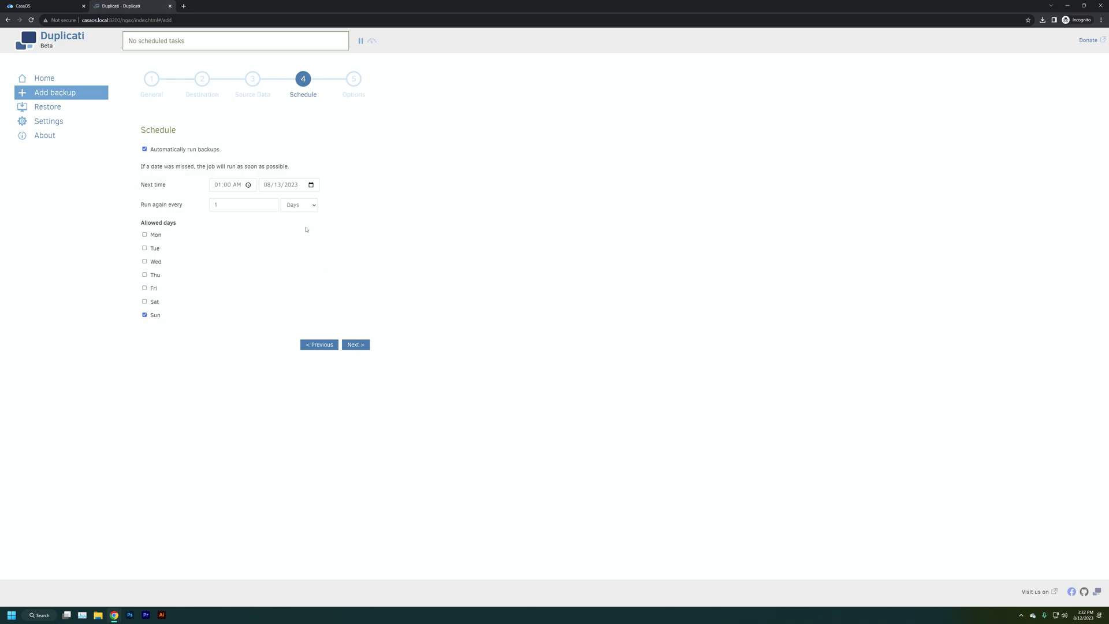
Step: Set the backup to run again every 1 week and continue to the options
left_click(309, 209)
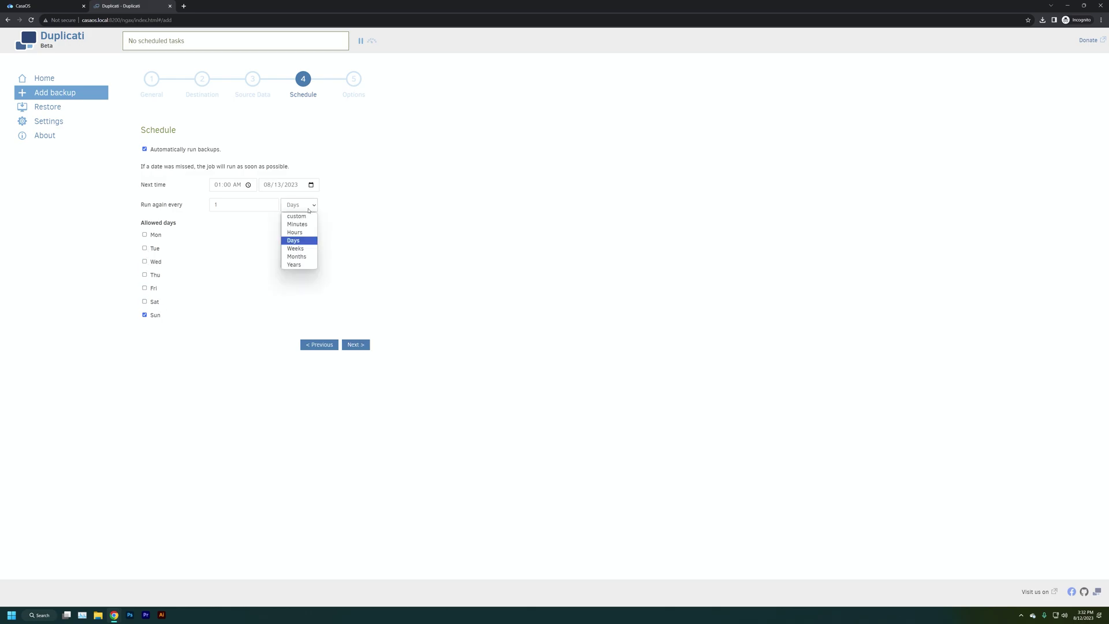
left_click(303, 251)
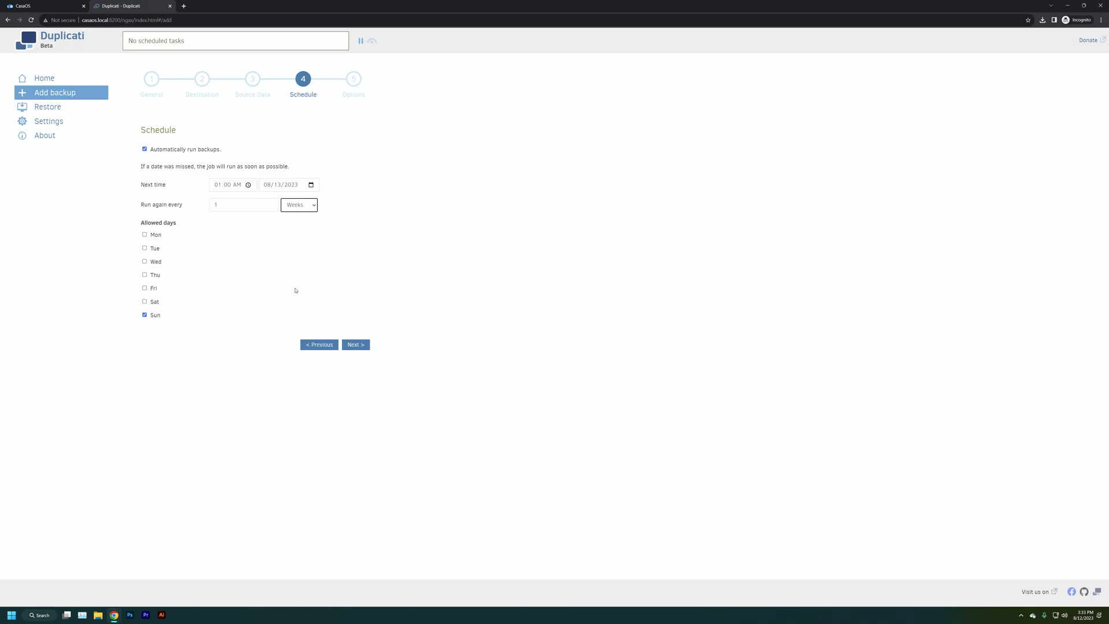
left_click(356, 344)
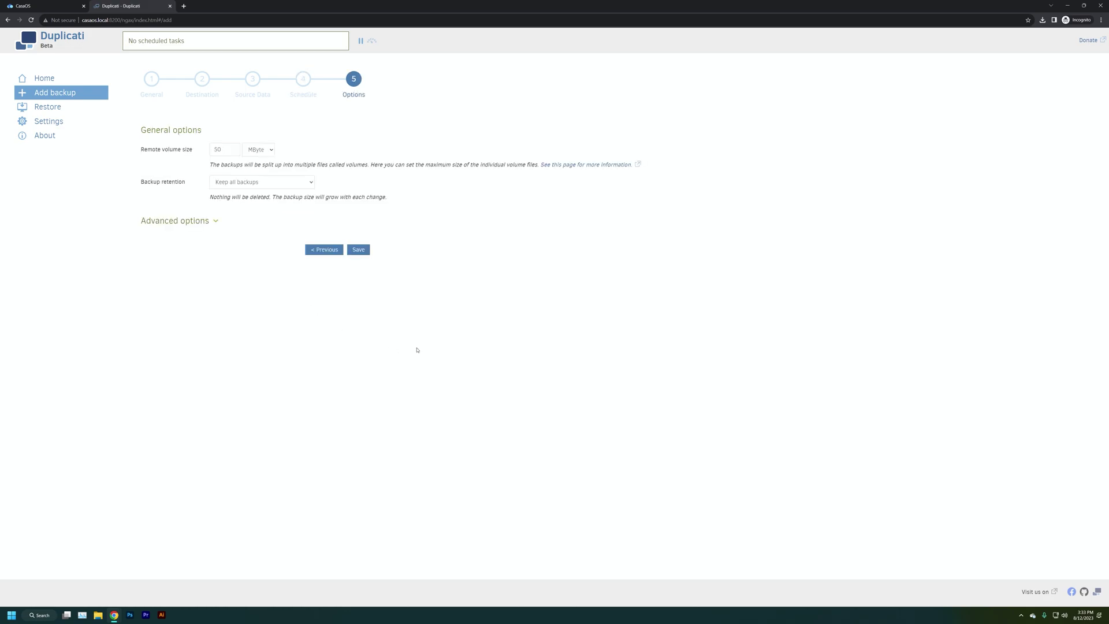
Step: Set the remote volume size to 5 MByte and save the backup job
left_click_drag(225, 149, 206, 150)
type("5")
left_click(362, 252)
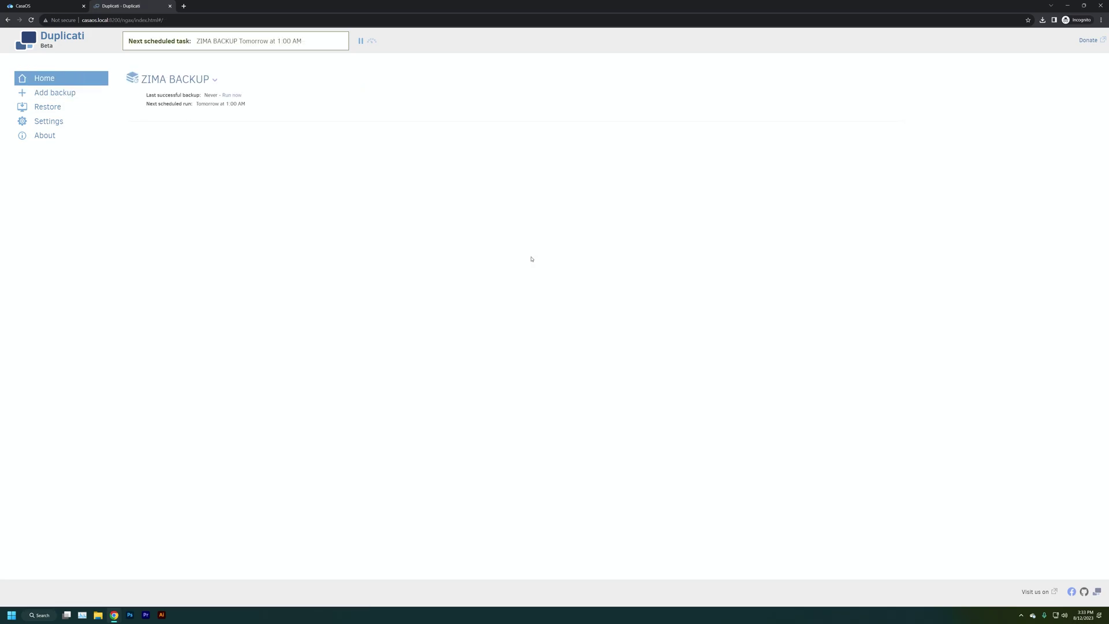
Step: Run the ZIMA BACKUP job immediately and inspect the ZIMA2_BACKUP folder in CasaOS
left_click(234, 97)
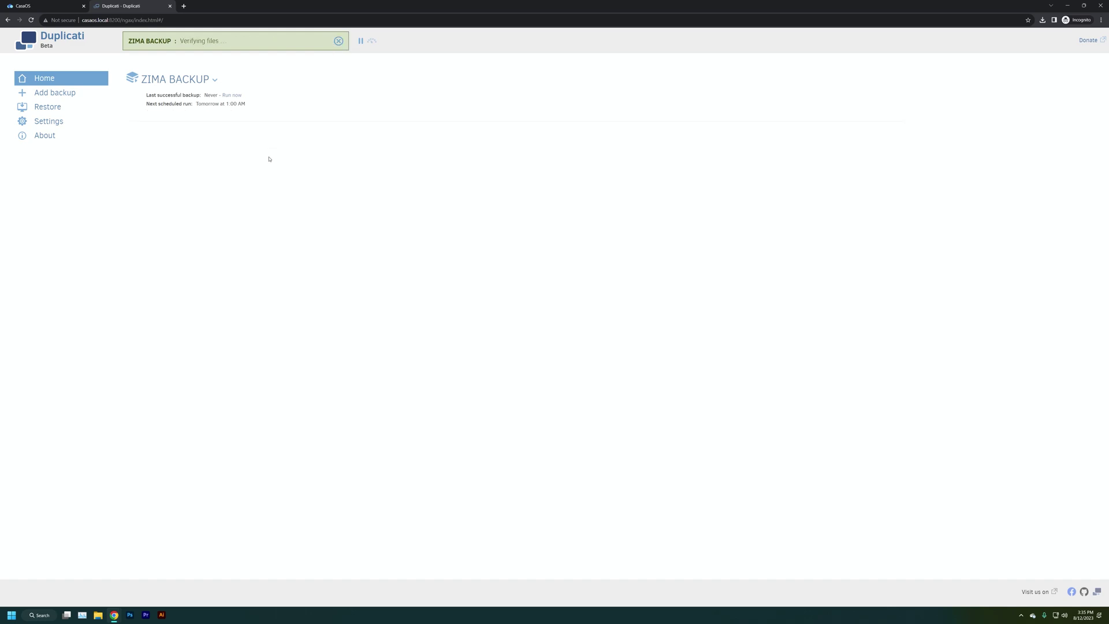
left_click(46, 2)
left_click(122, 97)
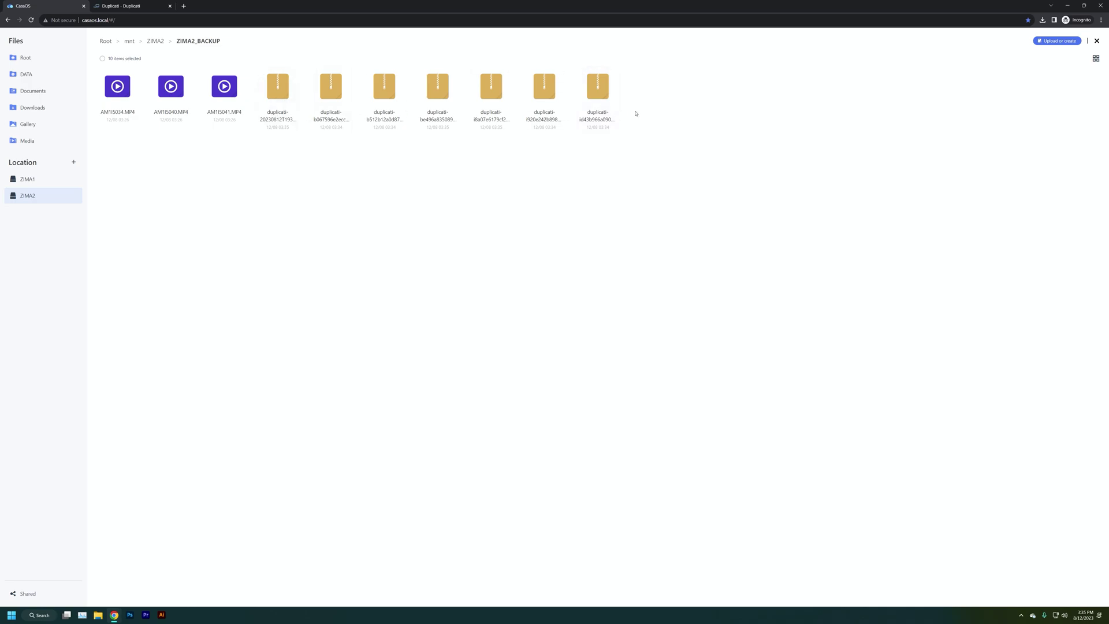
Step: Check the backup job's status in Duplicati and delete all files from the ZIMA1_SHARE folder in CasaOS
left_click(28, 180)
left_click(117, 7)
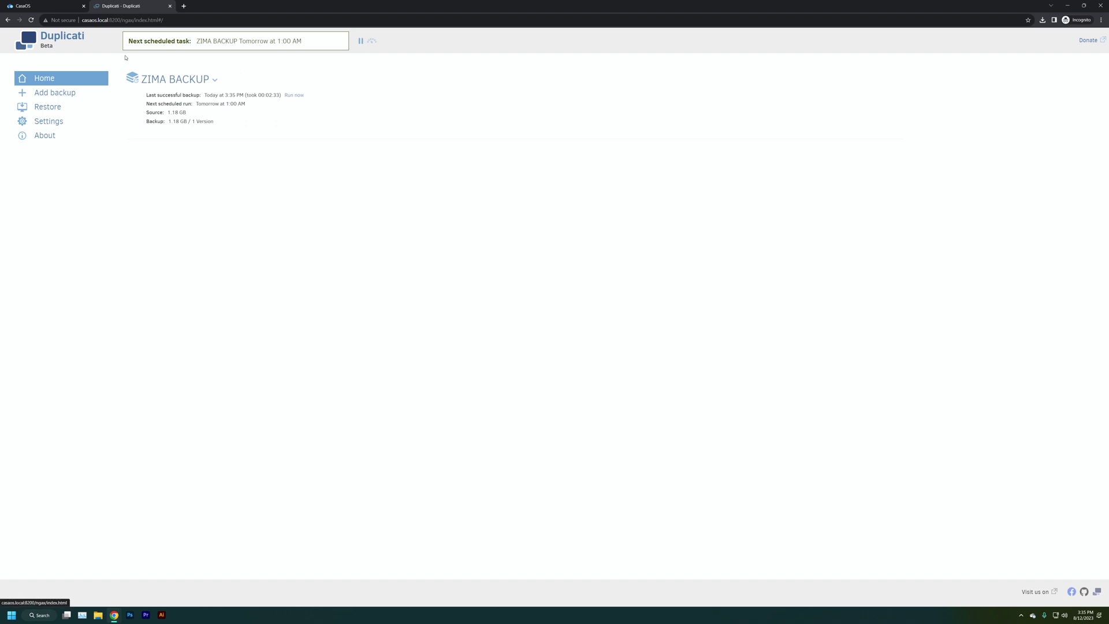
key("ctrl+Tab")
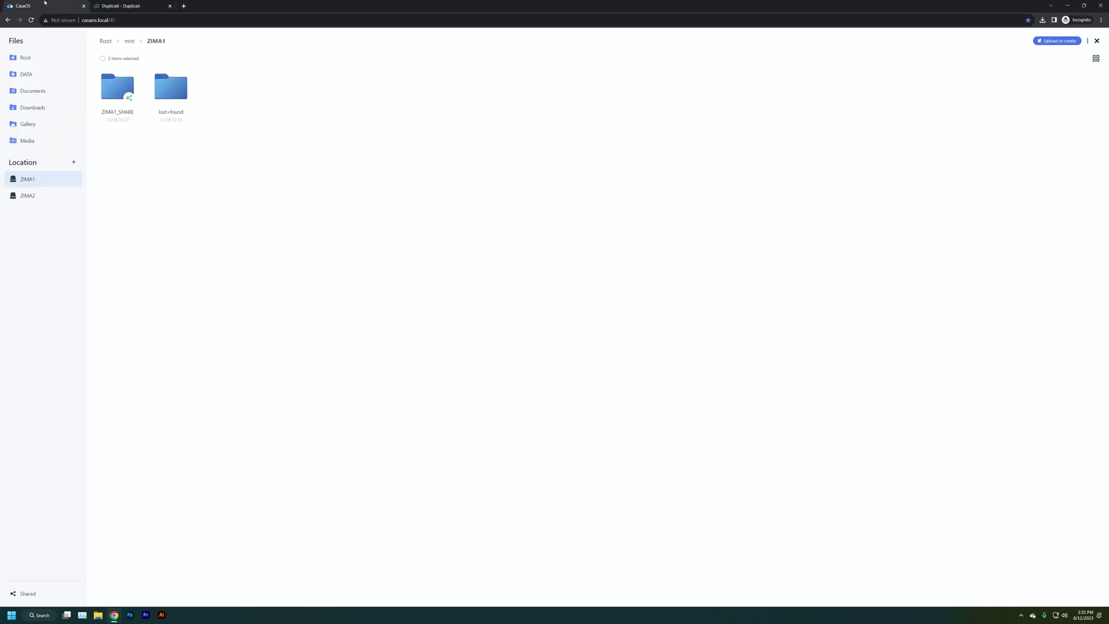
left_click(111, 96)
left_click(102, 60)
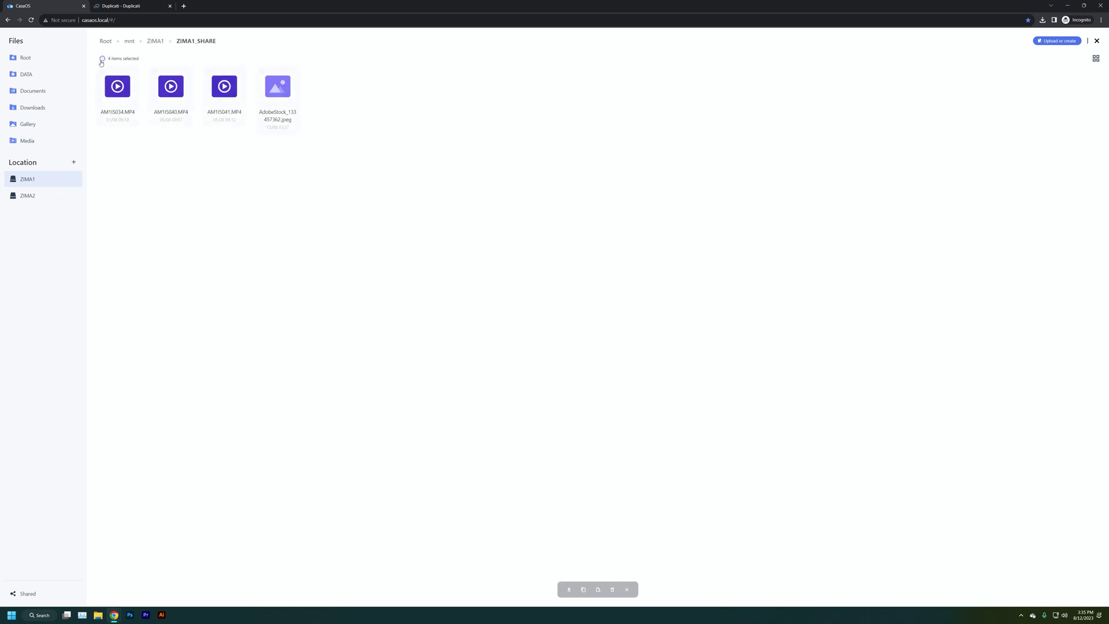
left_click(612, 578)
left_click(614, 342)
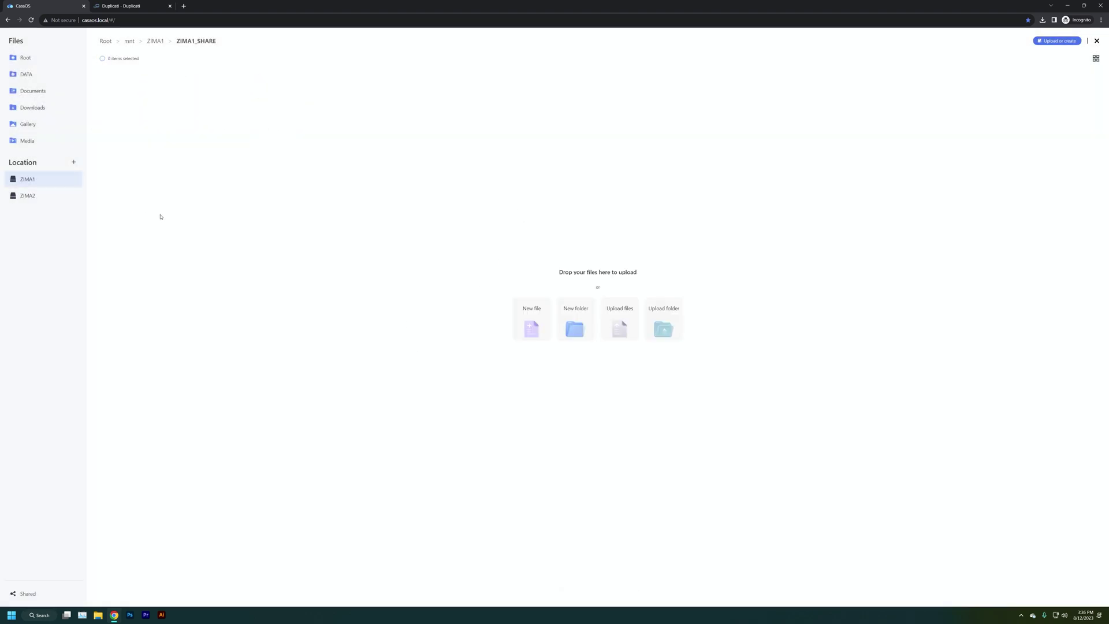
Step: Inspect the backup files in ZIMA2_BACKUP and return to the ZIMA1 location
left_click(46, 198)
left_click(106, 125)
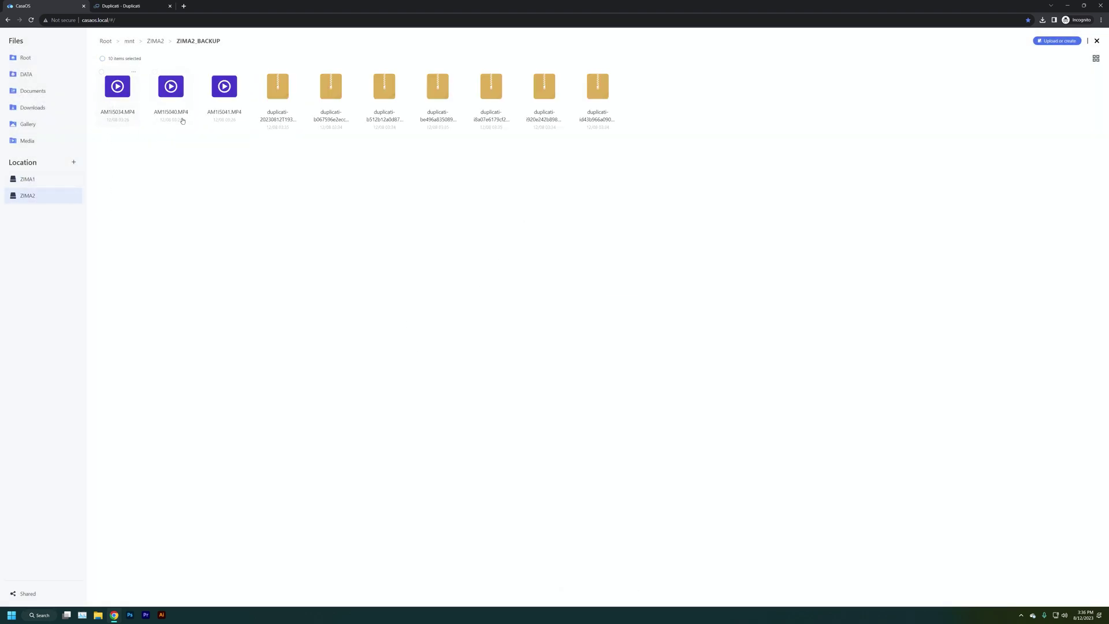
left_click(43, 180)
Step: Switch to Duplicati and start a restore from the ZIMA BACKUP job
left_click(133, 6)
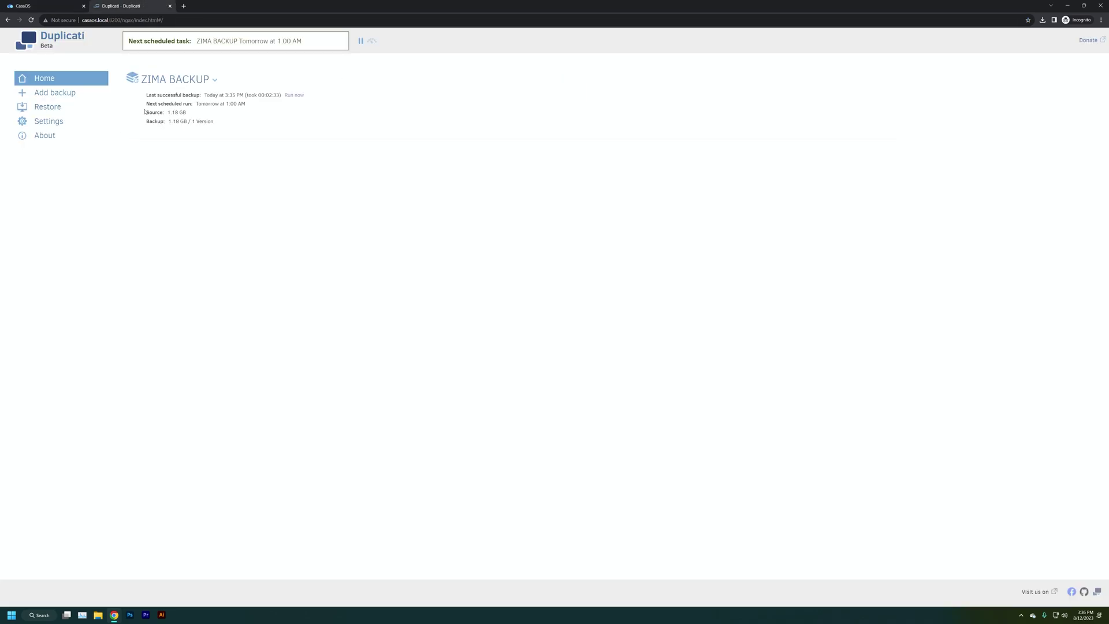
left_click(47, 107)
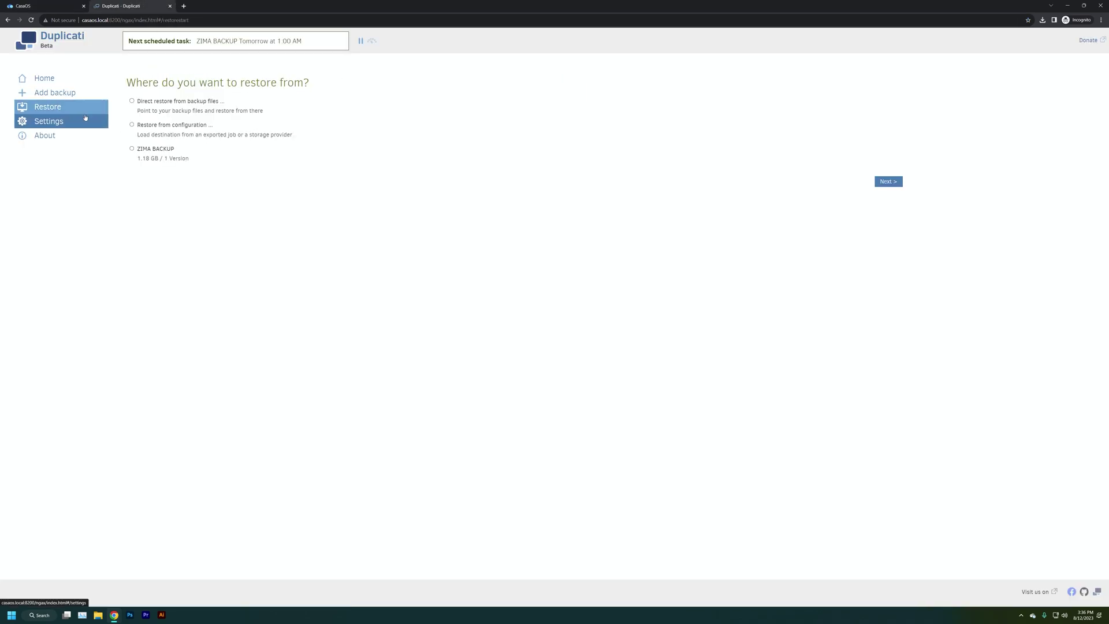
left_click(132, 148)
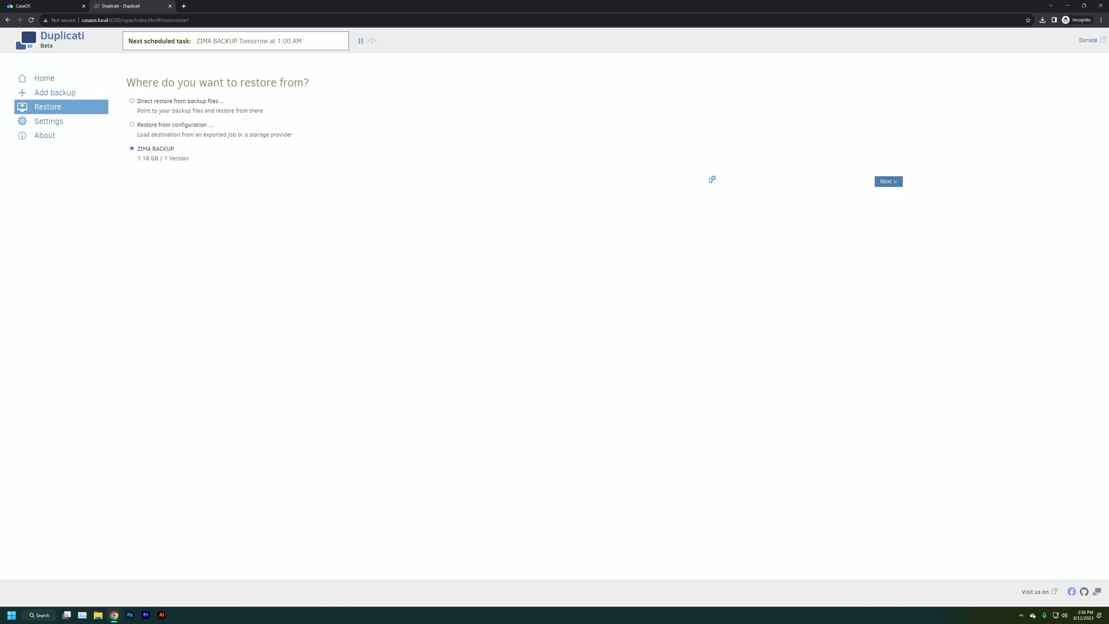
left_click(885, 181)
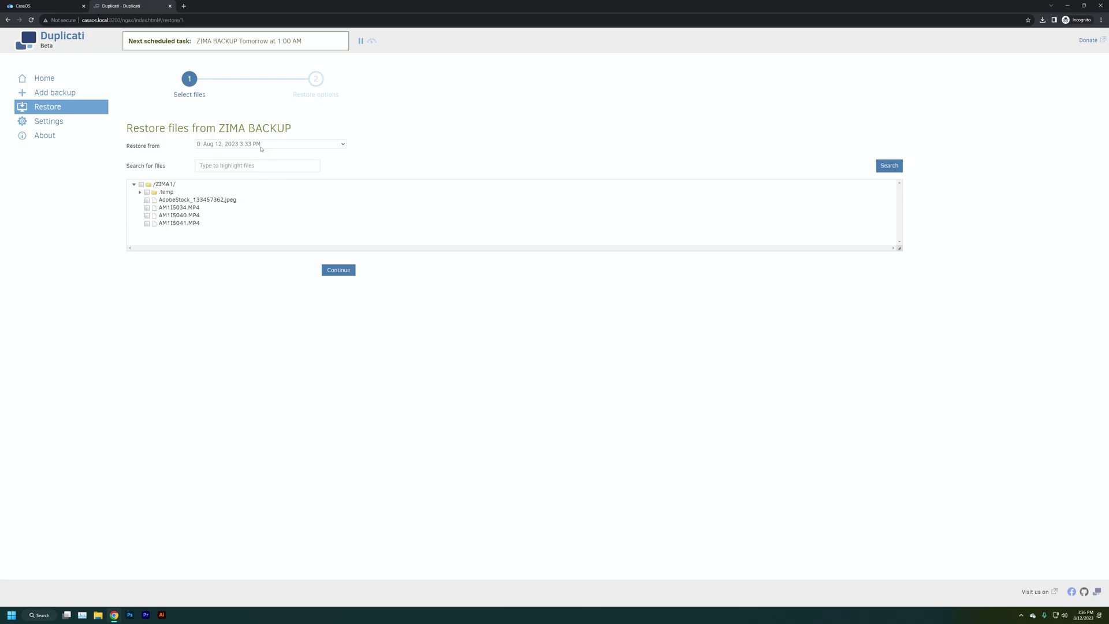
Step: Restore the /ZIMA1/ files without the .temp folder to their original location, overwriting existing files
left_click(343, 271)
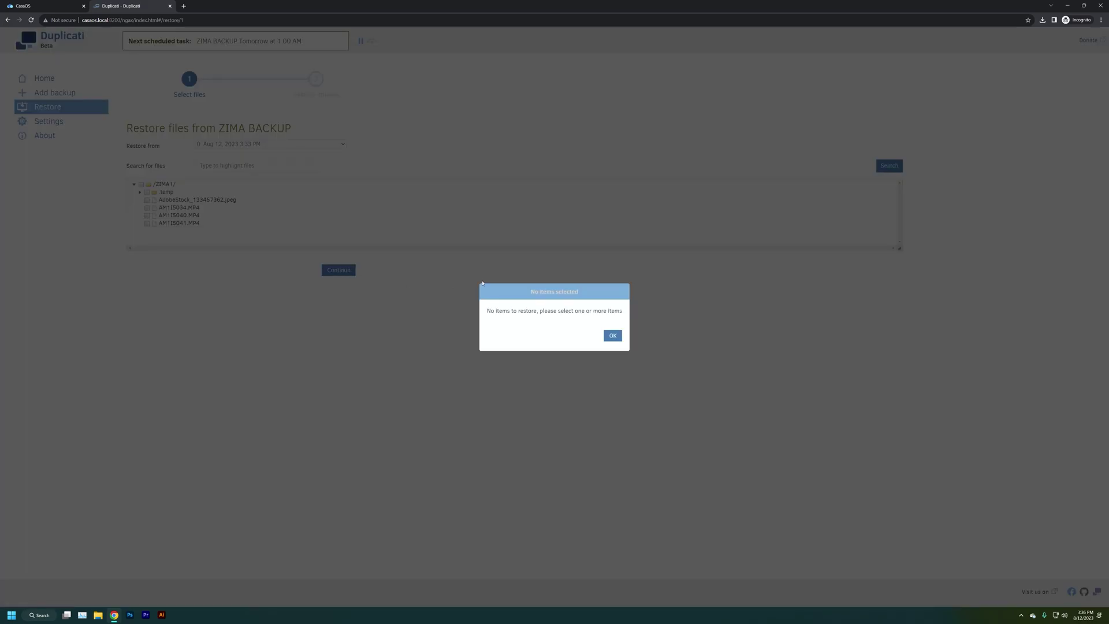
left_click(612, 335)
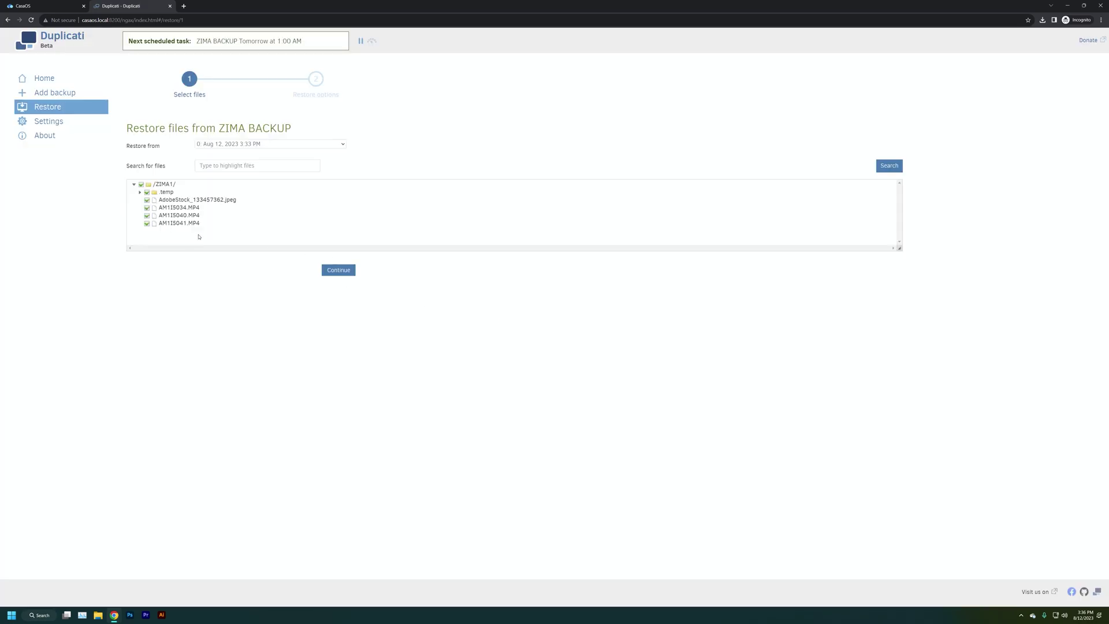
left_click(147, 193)
left_click(339, 271)
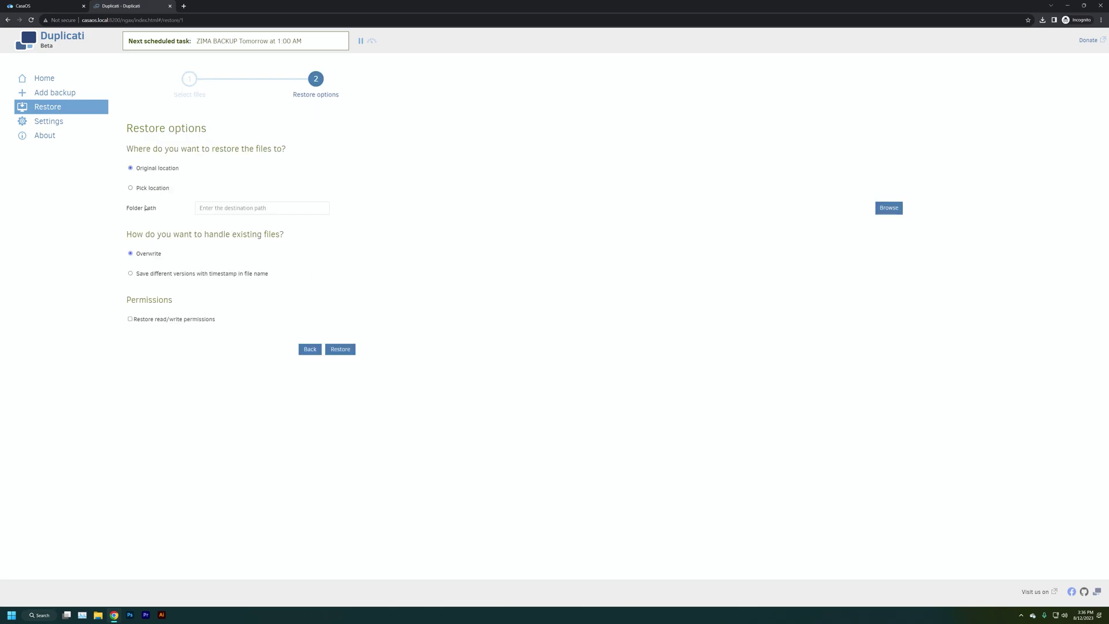
left_click(341, 349)
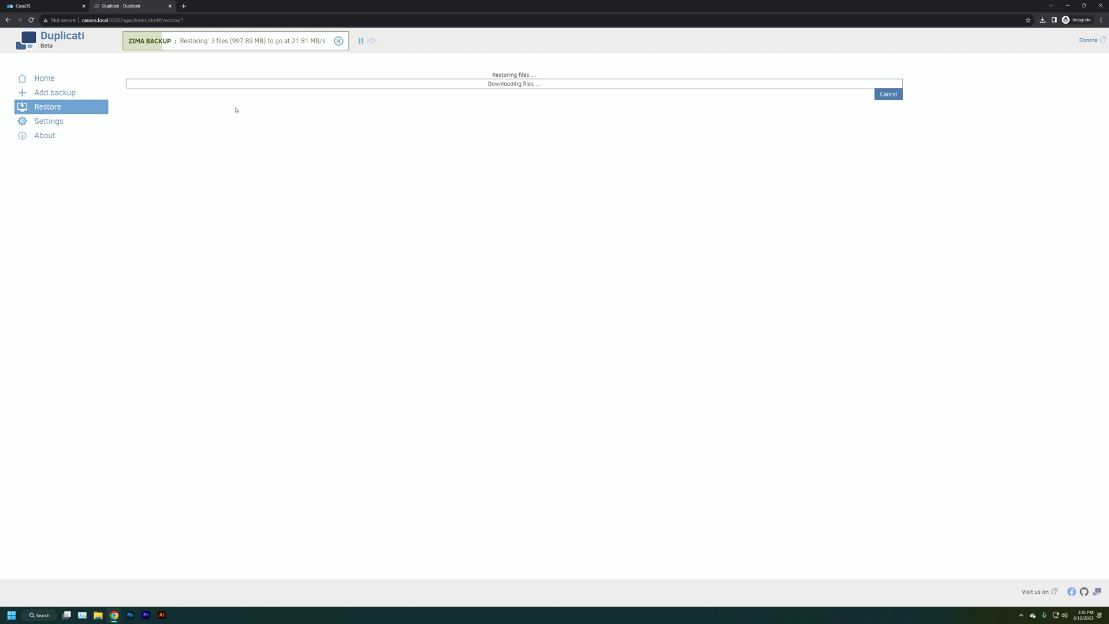
Step: Check the restored files in ZIMA1_SHARE in CasaOS and the restore progress in Duplicati
left_click(65, 6)
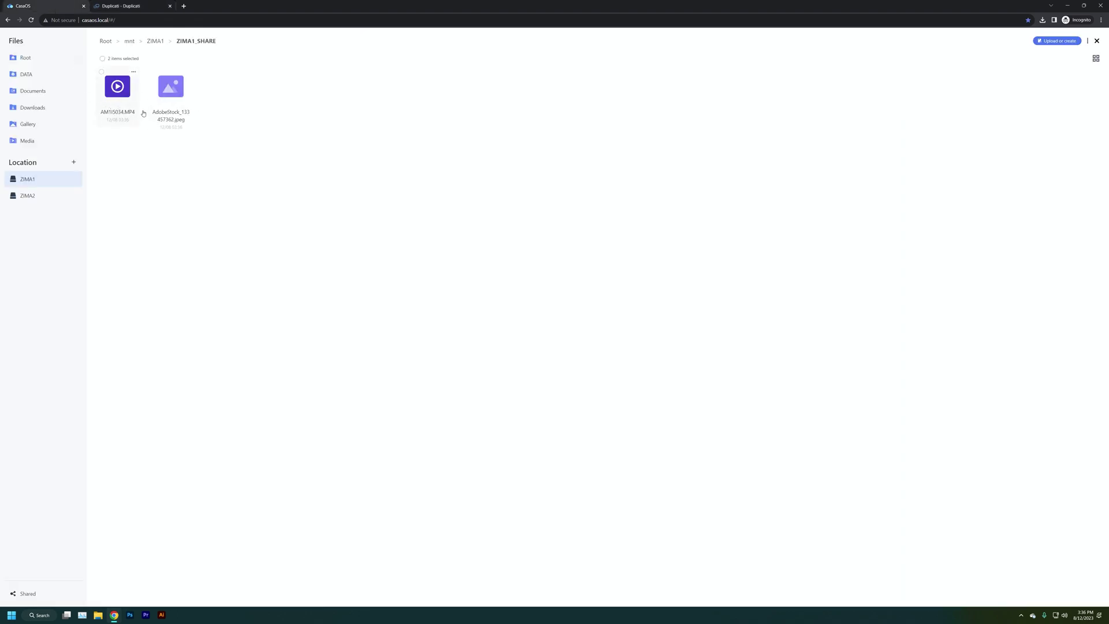
left_click(130, 4)
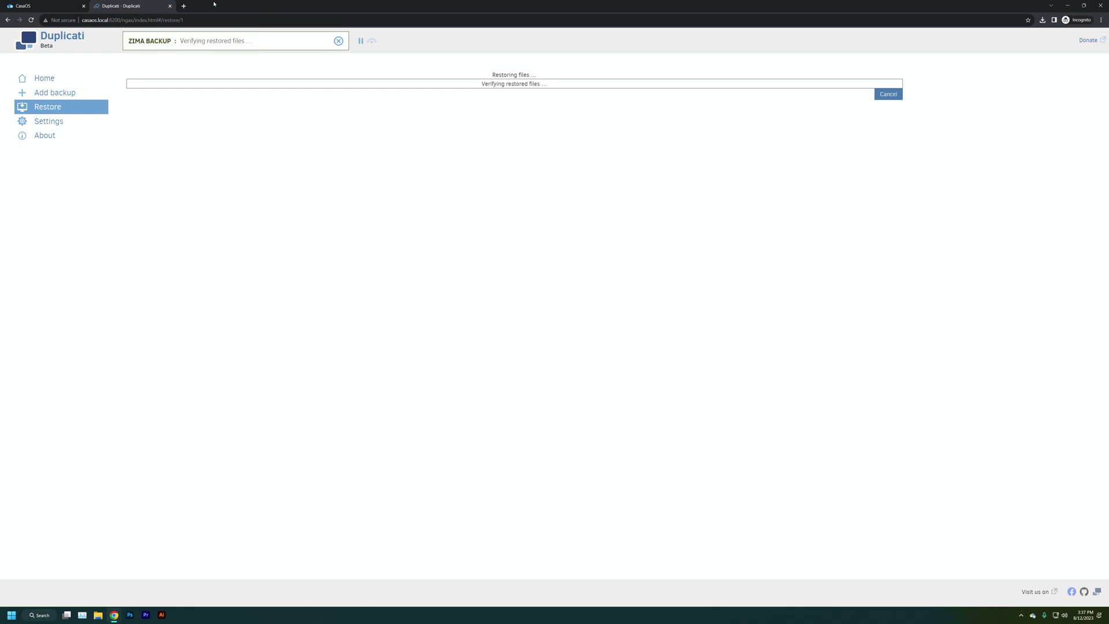
left_click(31, 3)
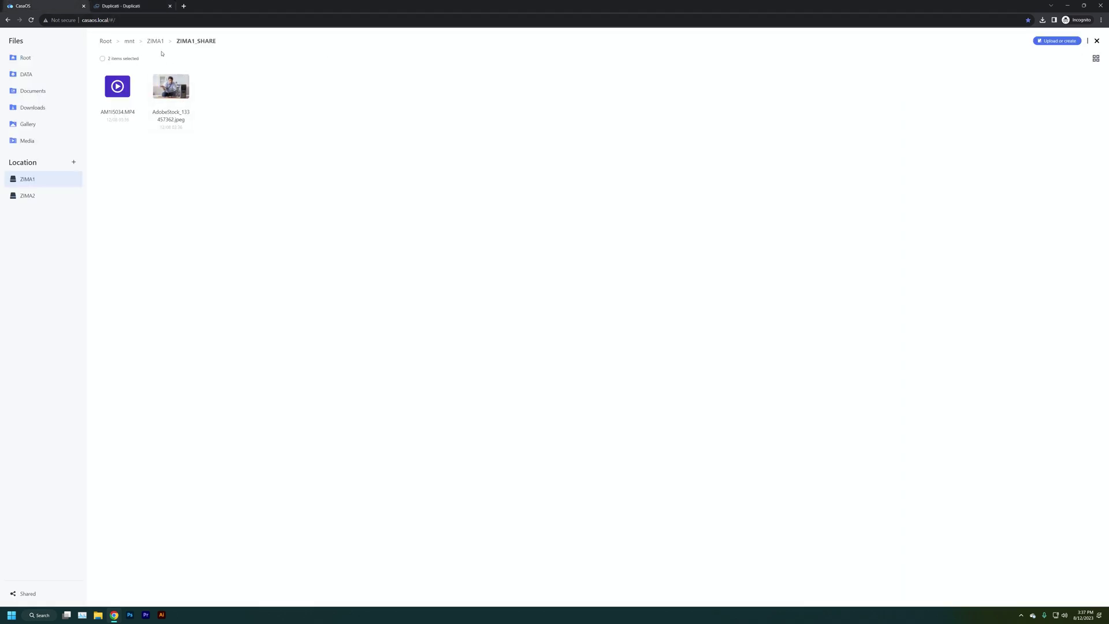
left_click(36, 178)
left_click(119, 86)
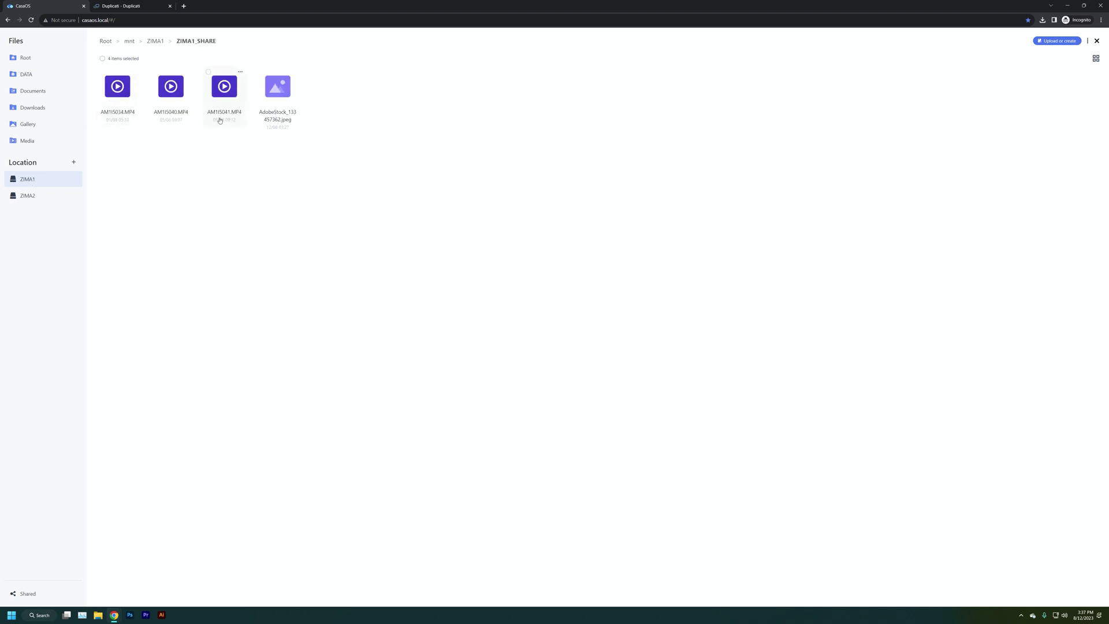
Step: Play the restored video AM1I5040.MP4 from ZIMA1_SHARE and close the player
left_click(170, 90)
left_click(554, 315)
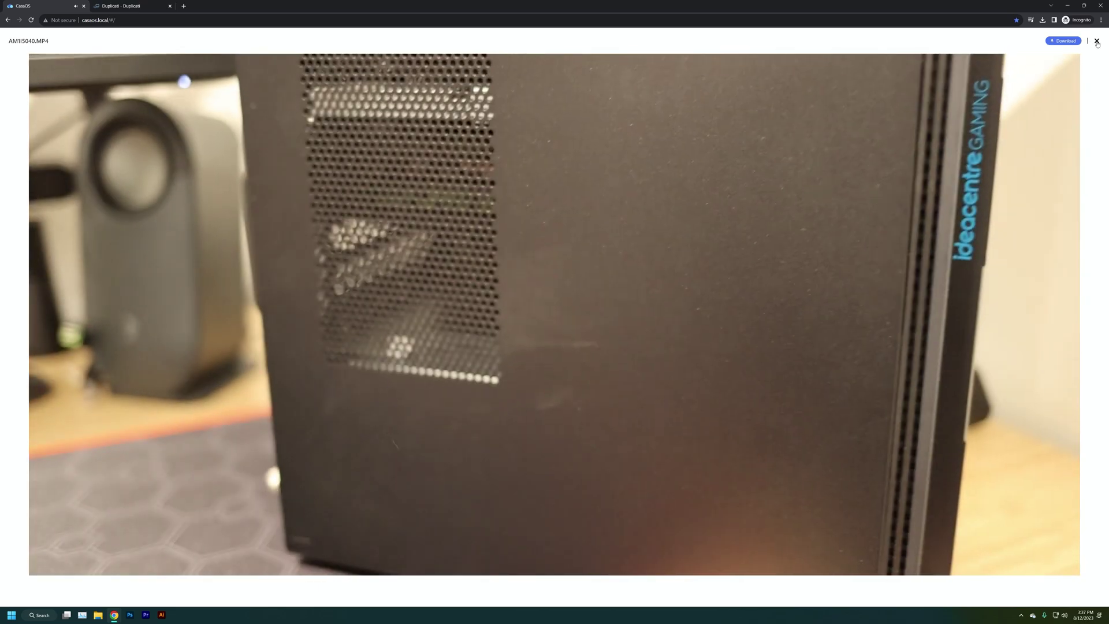
key("Escape")
Step: Check the restore progress in Duplicati and view the ZIMA2_BACKUP folder in CasaOS
left_click(133, 9)
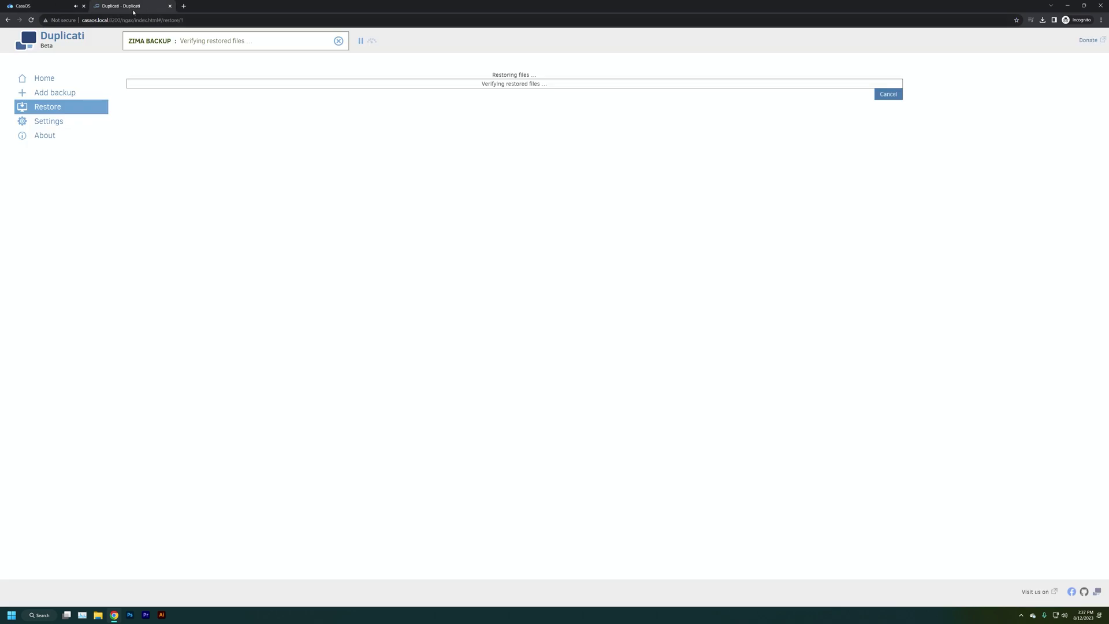
left_click(43, 5)
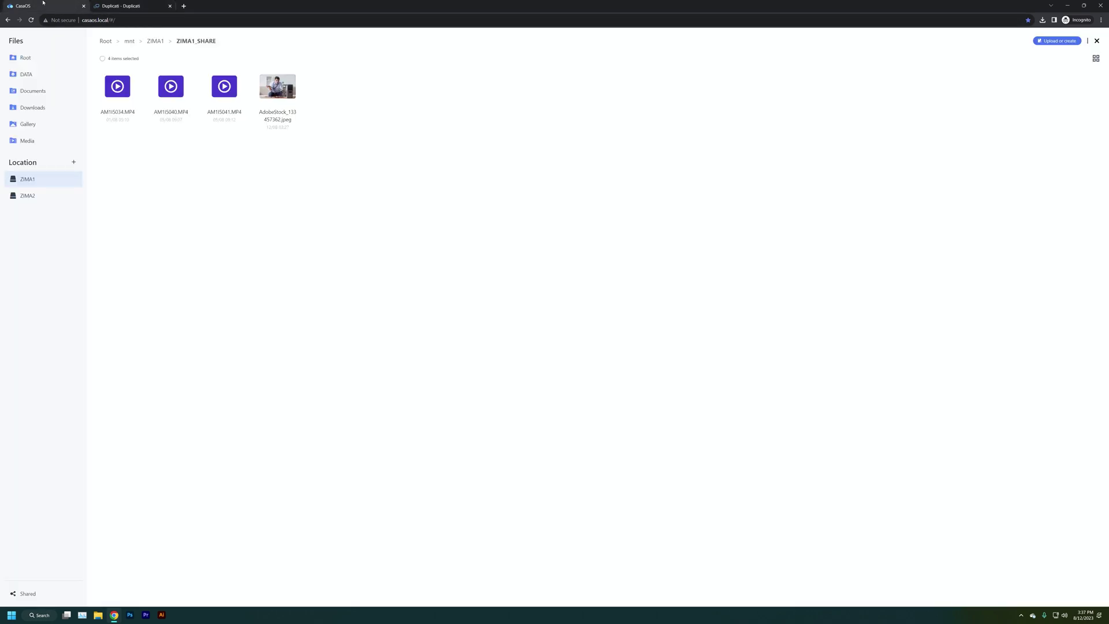
left_click(77, 199)
left_click(107, 118)
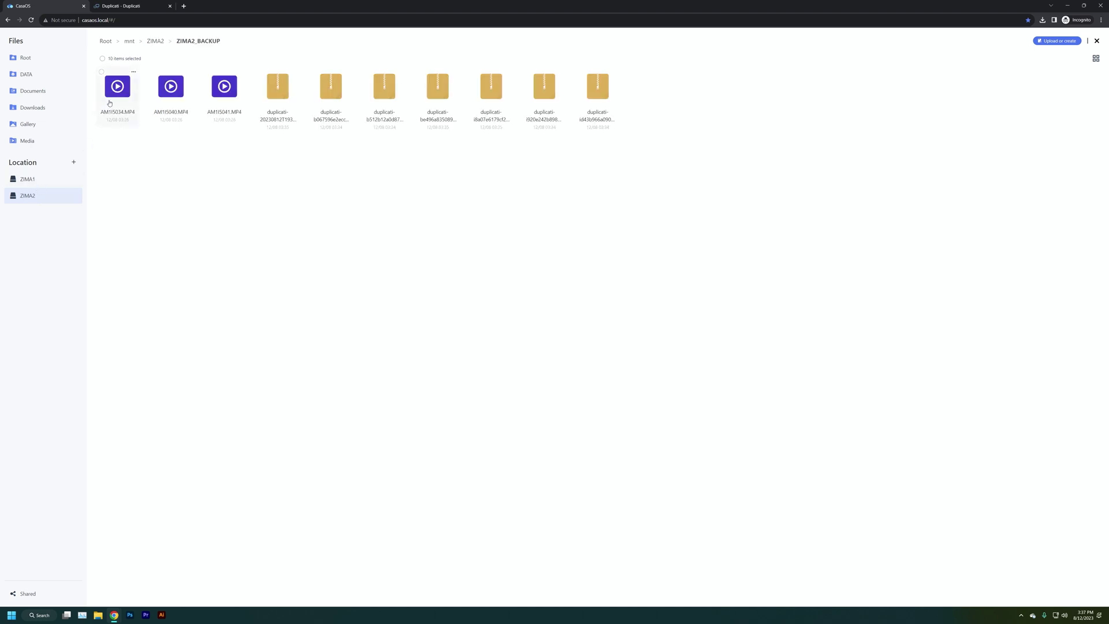